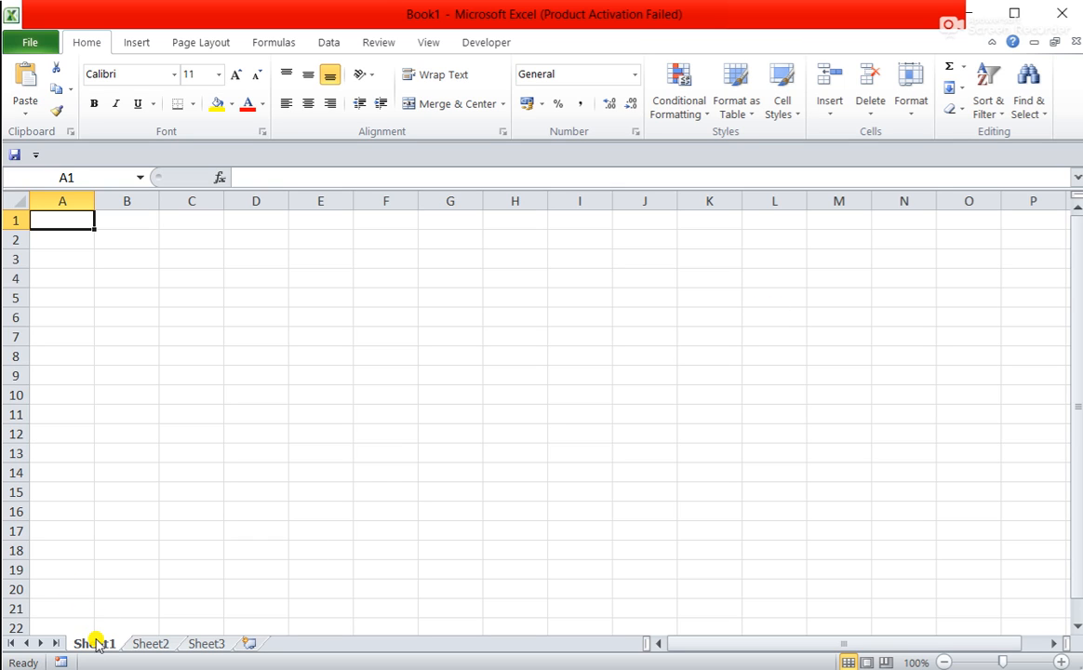
left_click(144, 643)
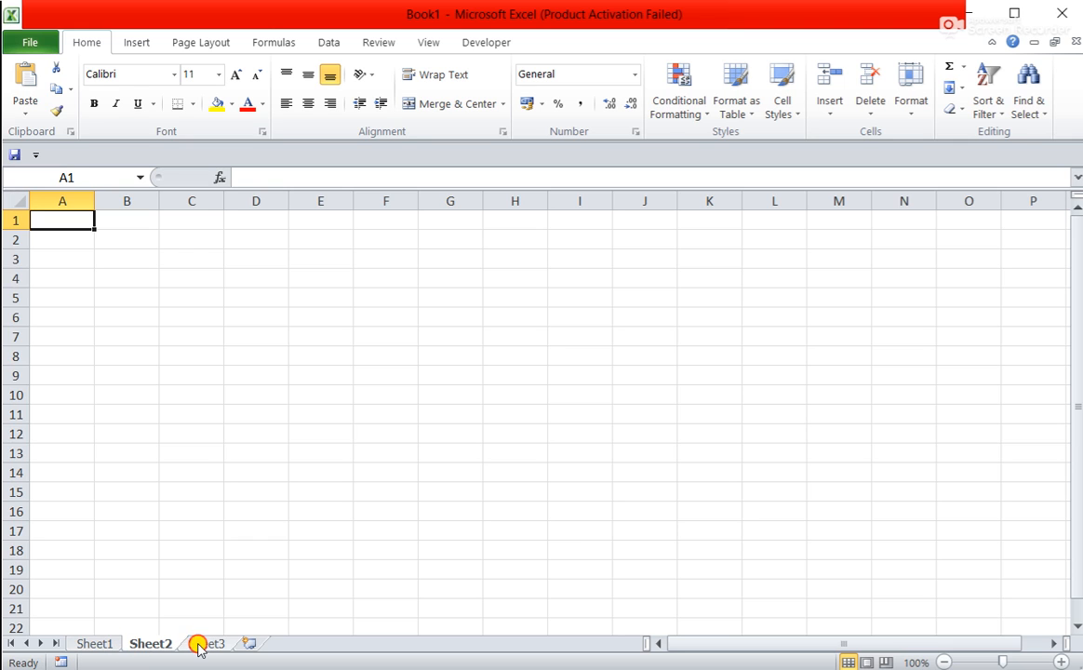
left_click(198, 646)
left_click(93, 645)
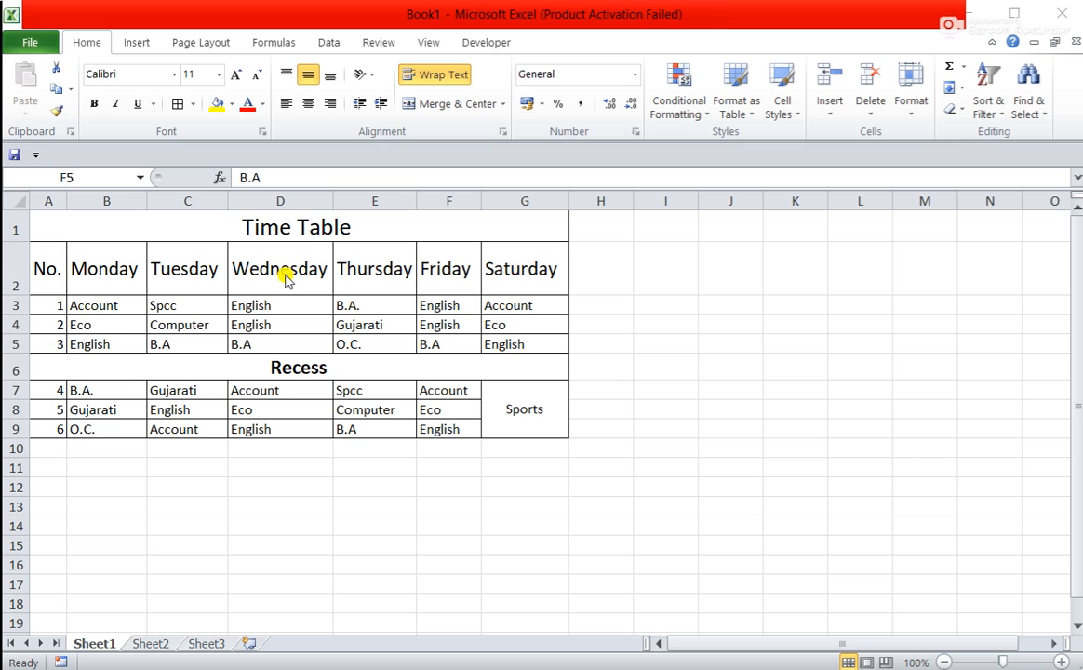
left_click(126, 469)
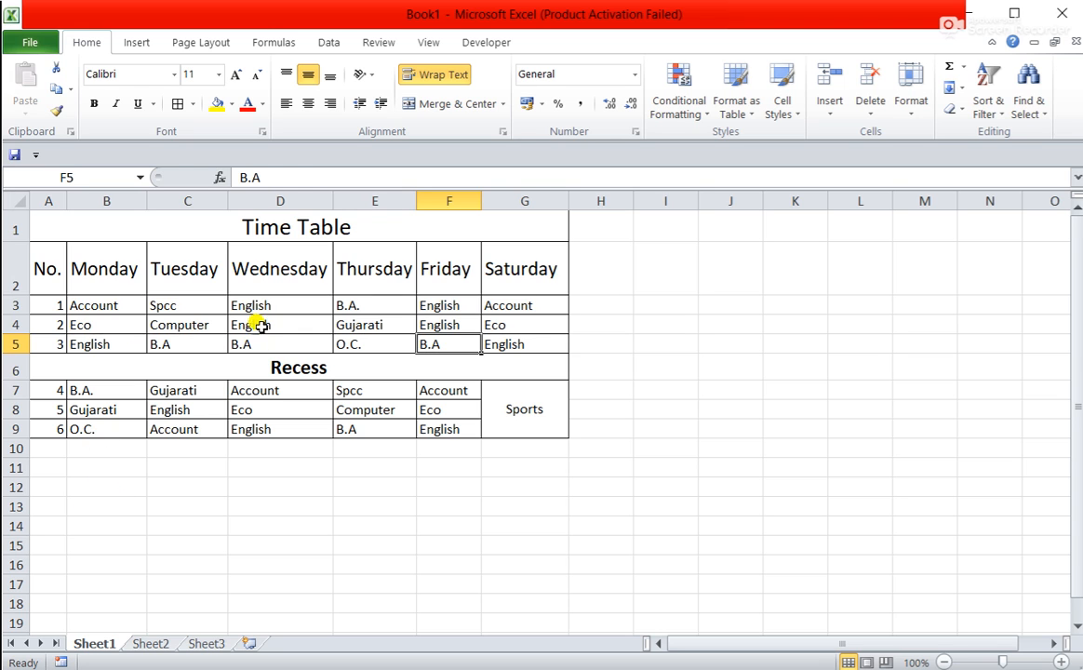
Copy the "Time Table" title text from the merged heading cell into cell A11.
double_click(352, 225)
left_click_drag(353, 226, 230, 222)
key("ctrl+c")
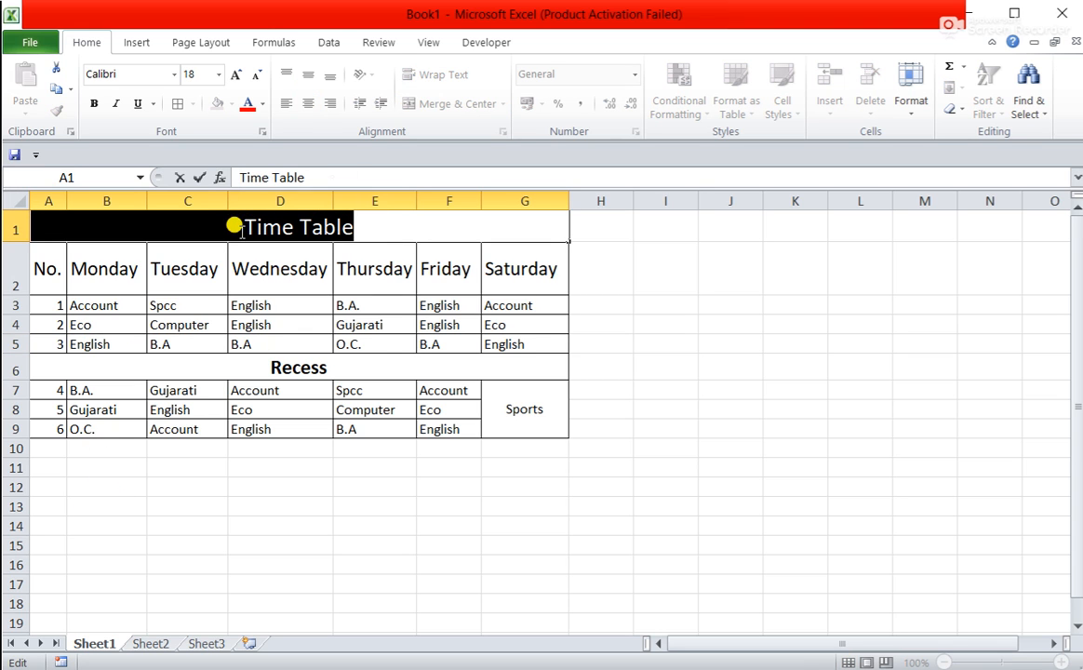
left_click(40, 470)
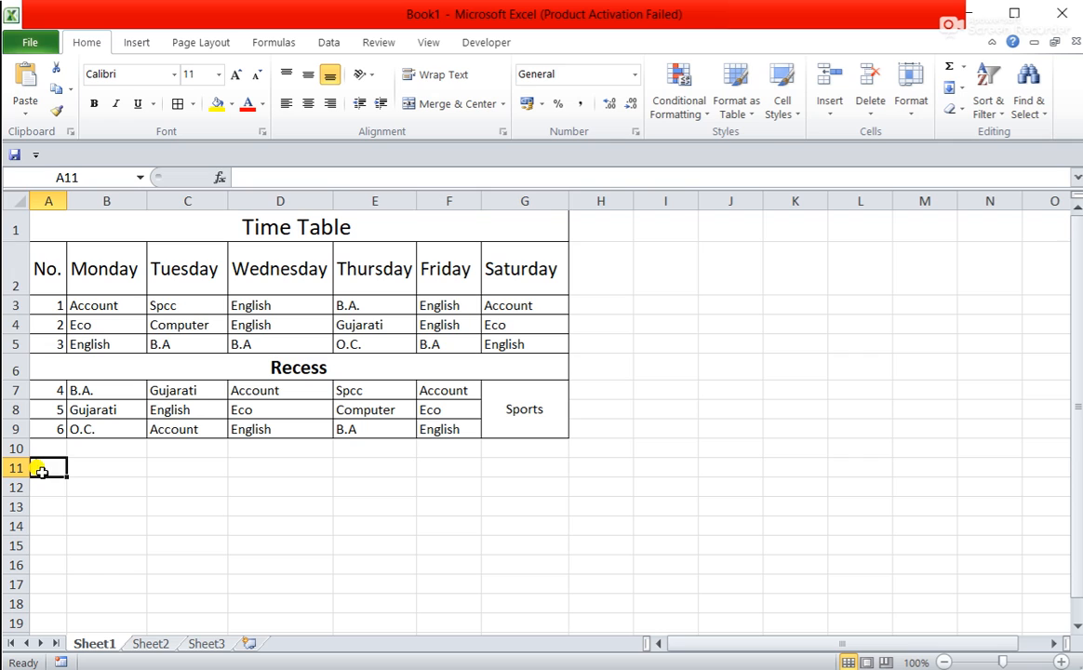
key("ctrl+v")
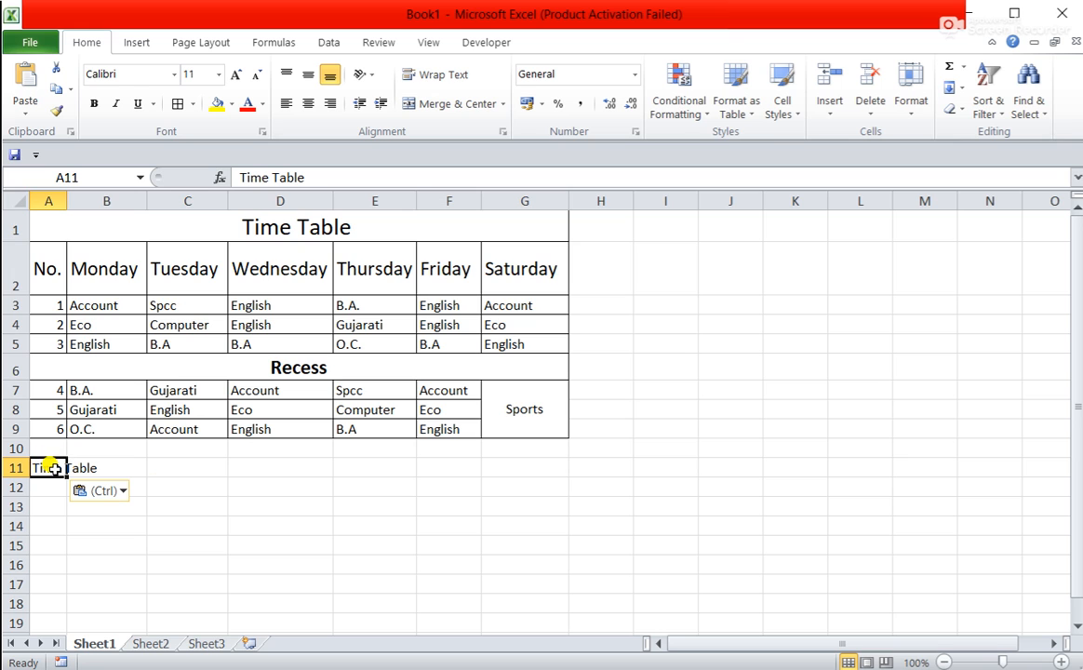
Copy the header row A2:G2 with No. and the weekday names to row 12, starting at A12.
left_click_drag(42, 270, 523, 278)
key("ctrl+c")
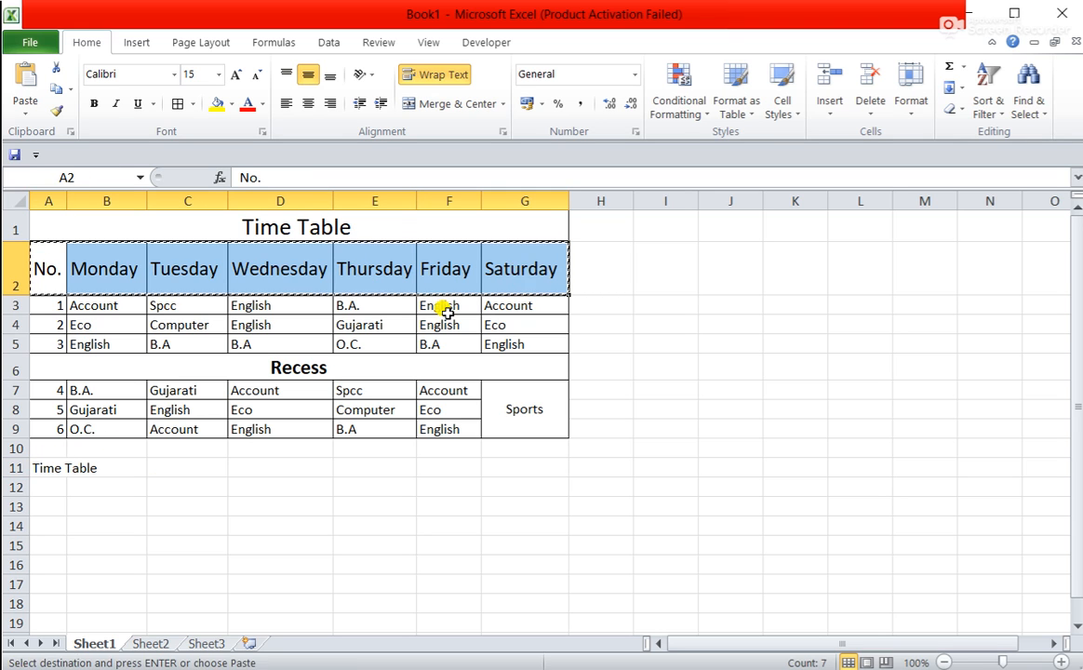
left_click(43, 485)
key("ctrl+v")
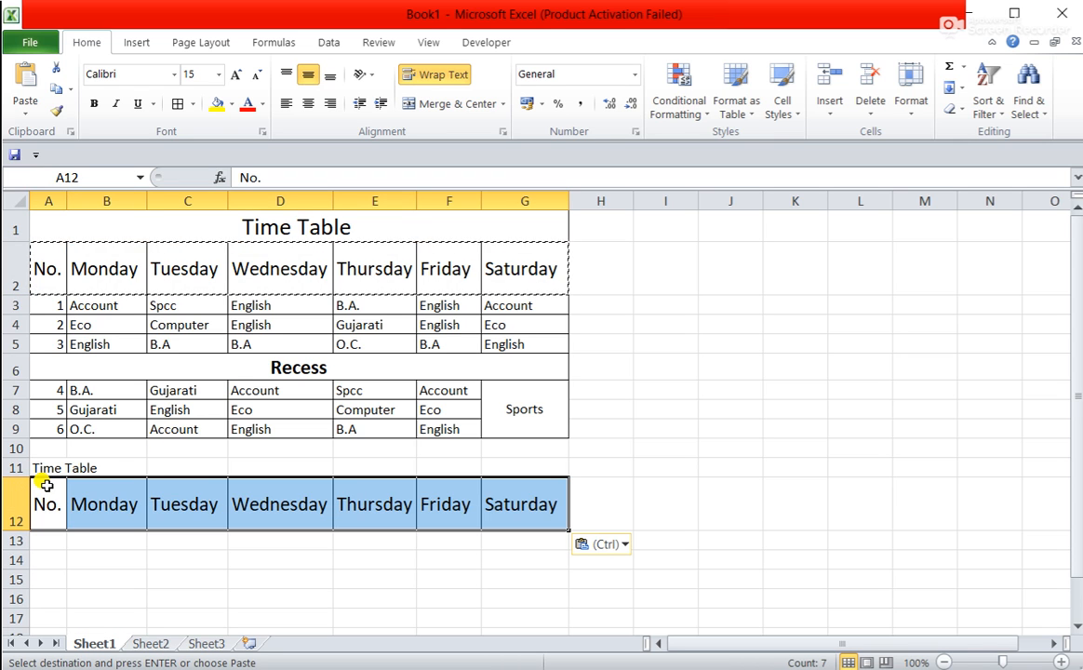
Remove all borders from the pasted header row A12:G12.
left_click(193, 105)
left_click(197, 238)
left_click(622, 317)
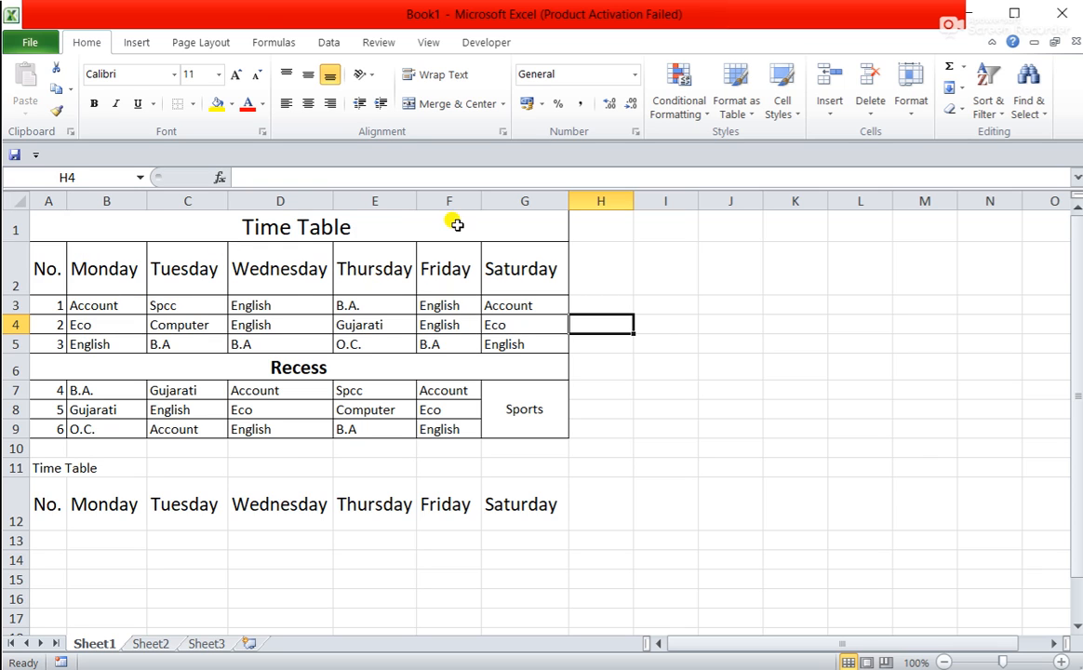
Enter 1 in cell A13 under the copied No. header.
left_click(50, 538)
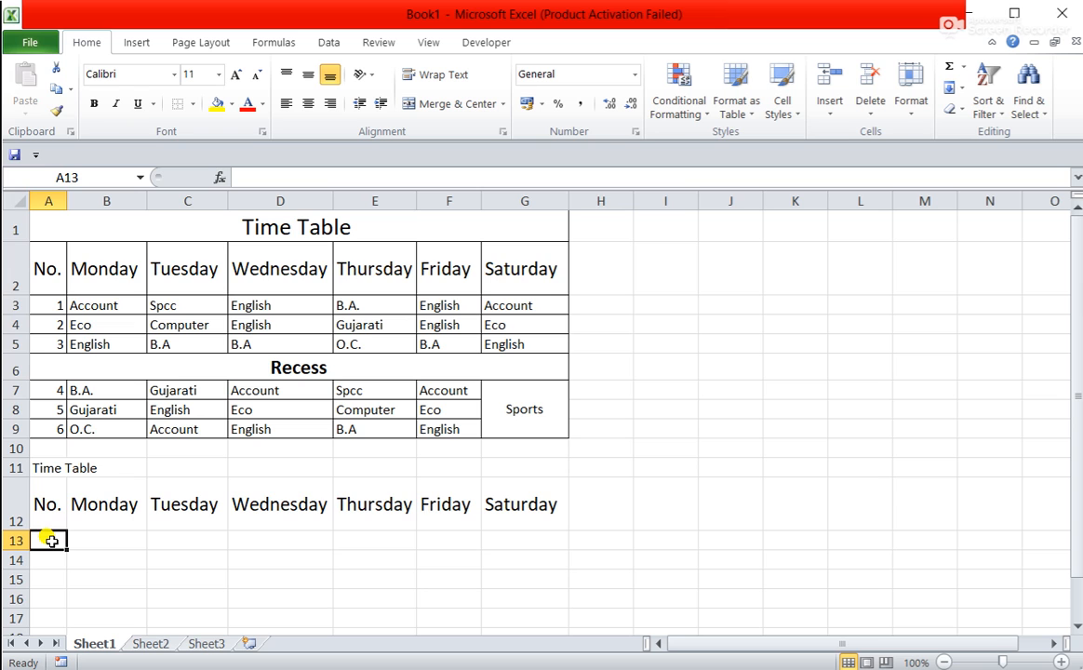
type("1")
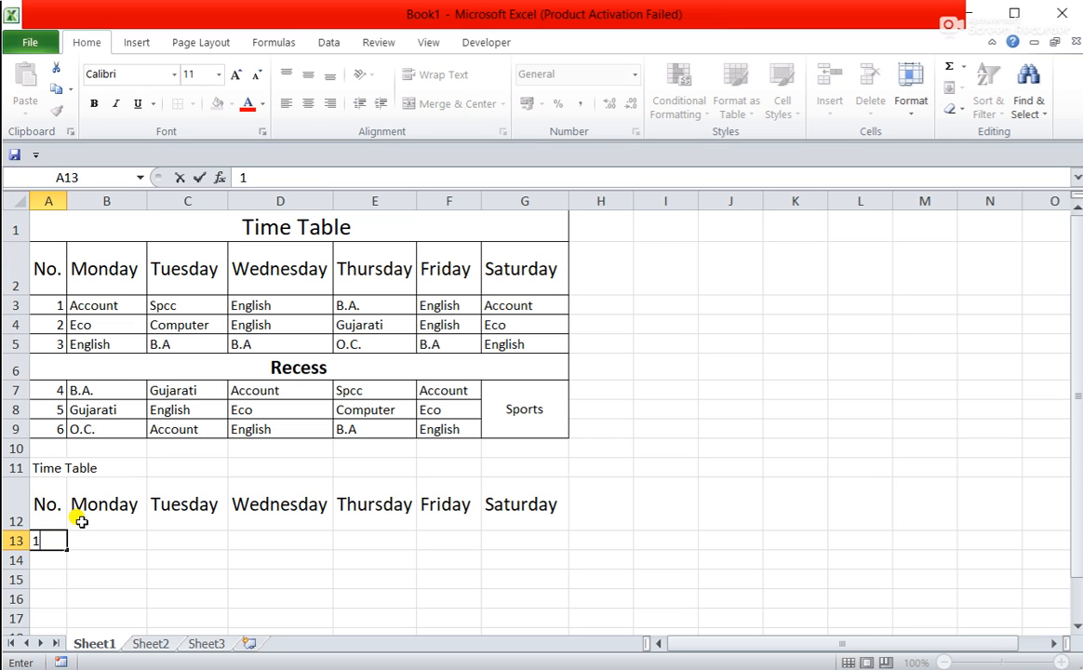
scroll(165, 510, "down", 1)
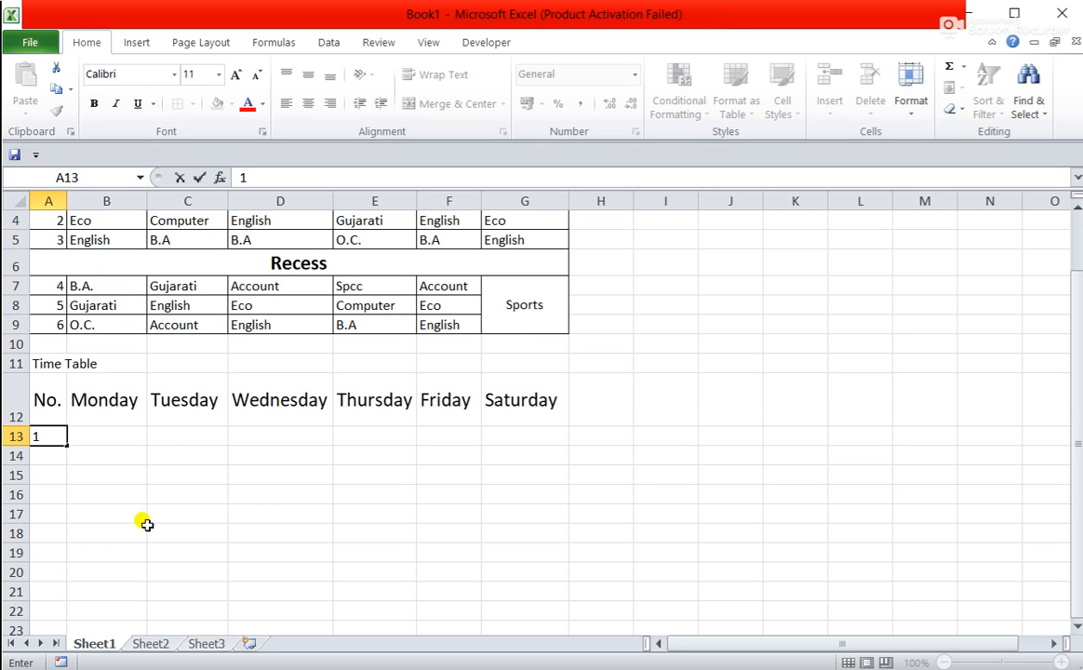
left_click(135, 453)
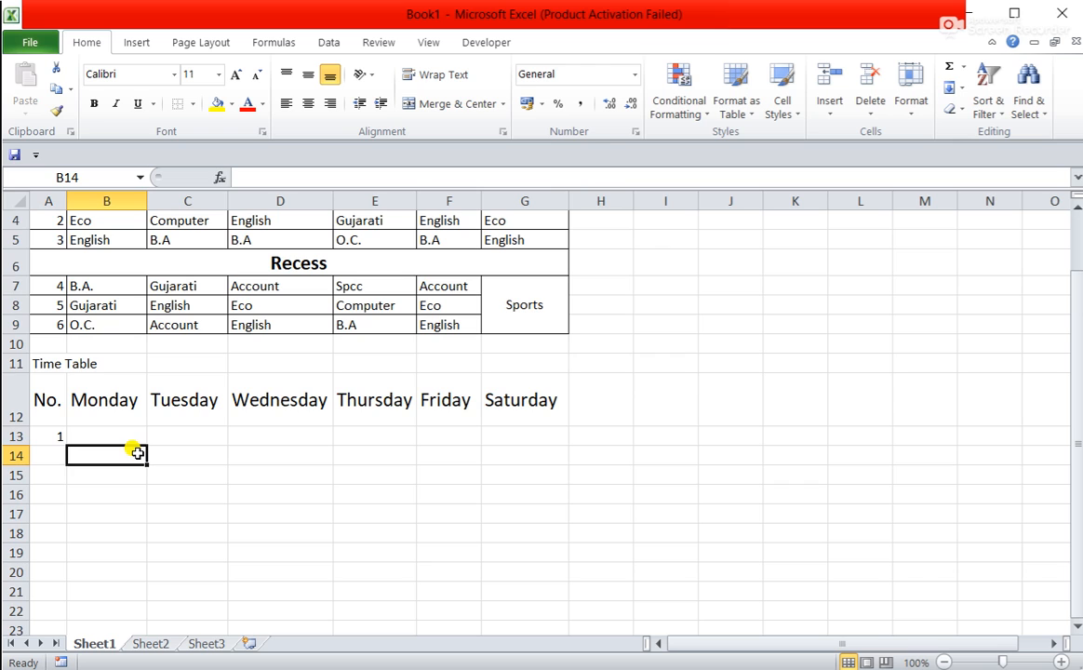
left_click(49, 434)
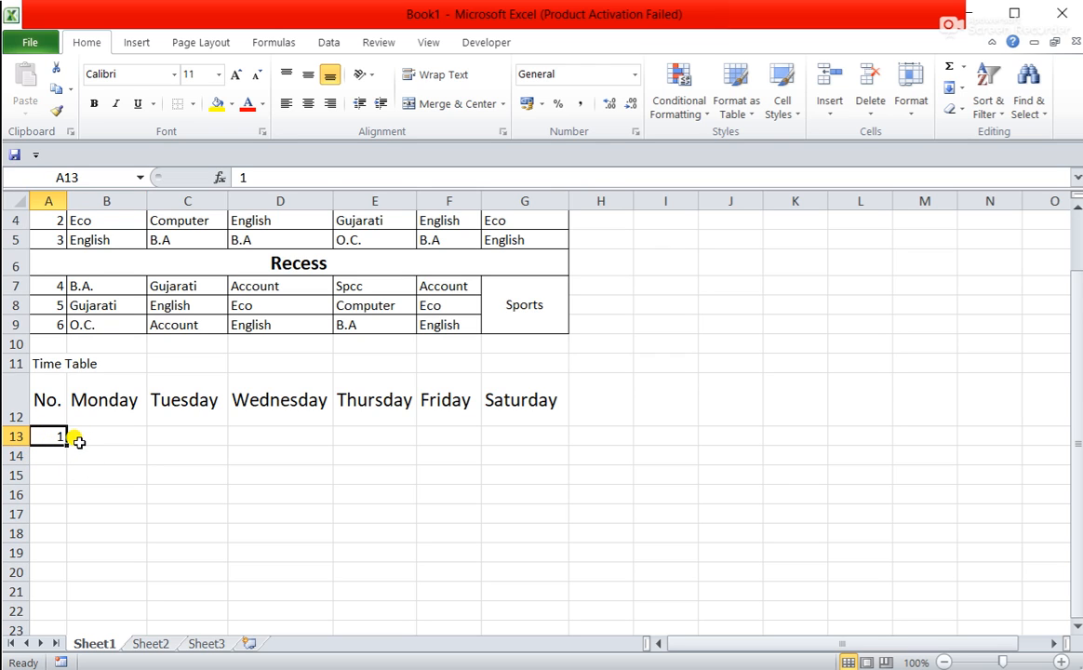
left_click(58, 453)
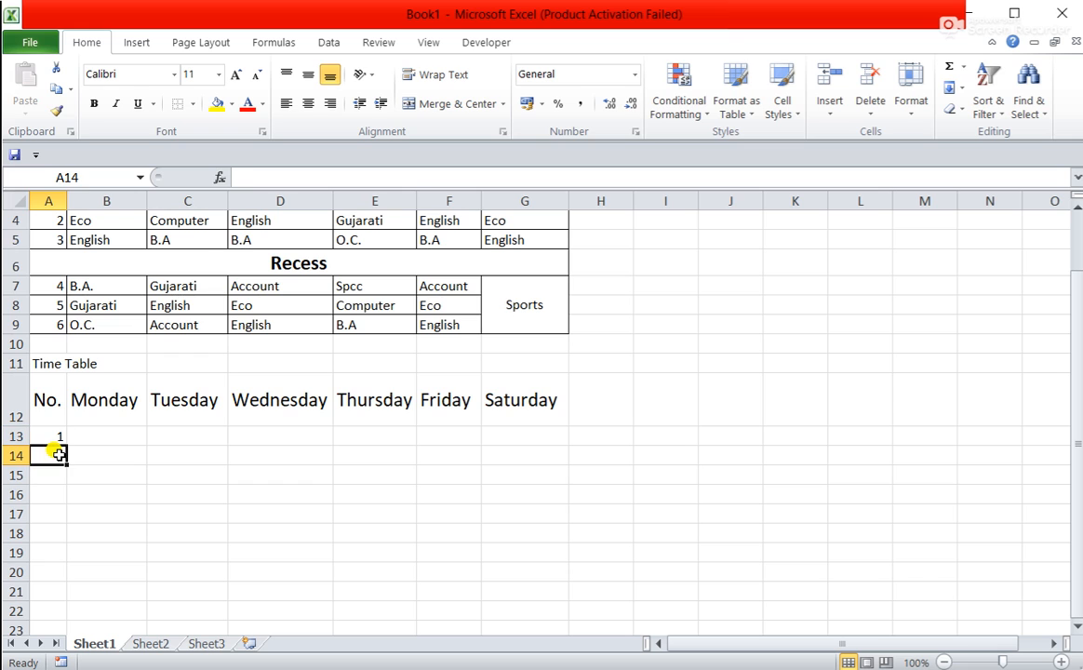
key("Return")
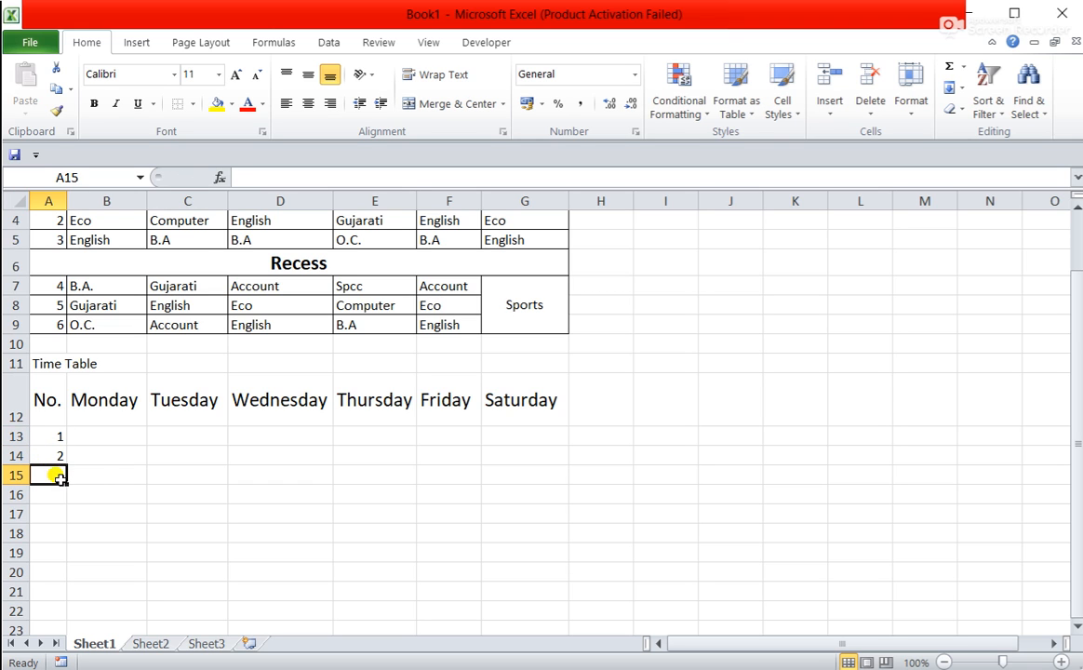
left_click(62, 456)
key("Delete")
Fill the value 1 from A13 down to A15 as plain copies.
left_click(52, 436)
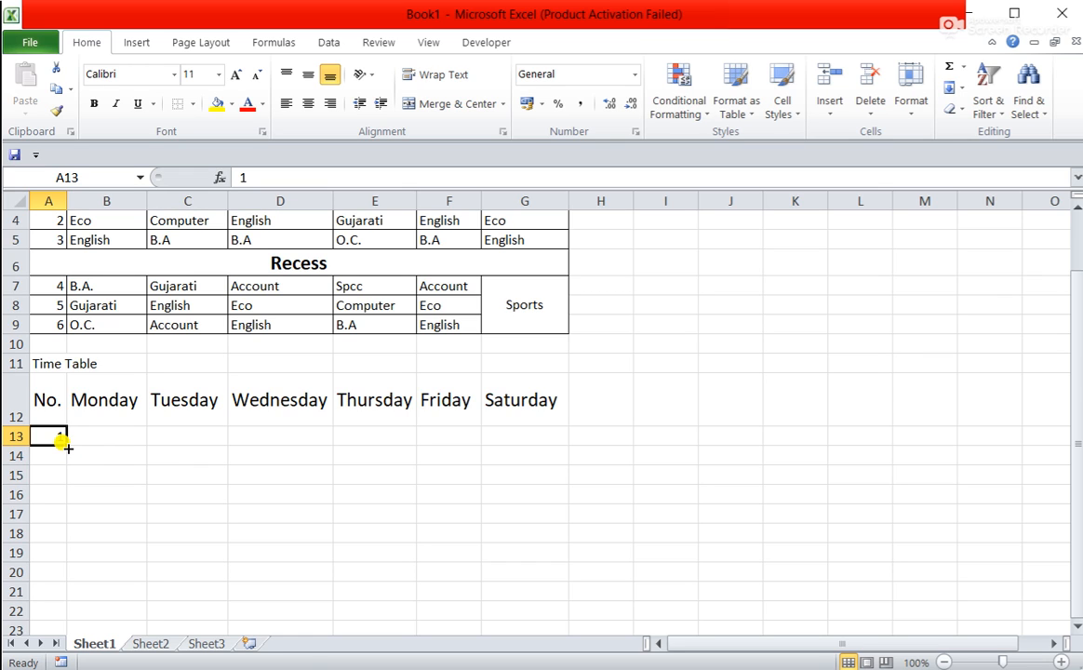
left_click_drag(68, 449, 70, 481)
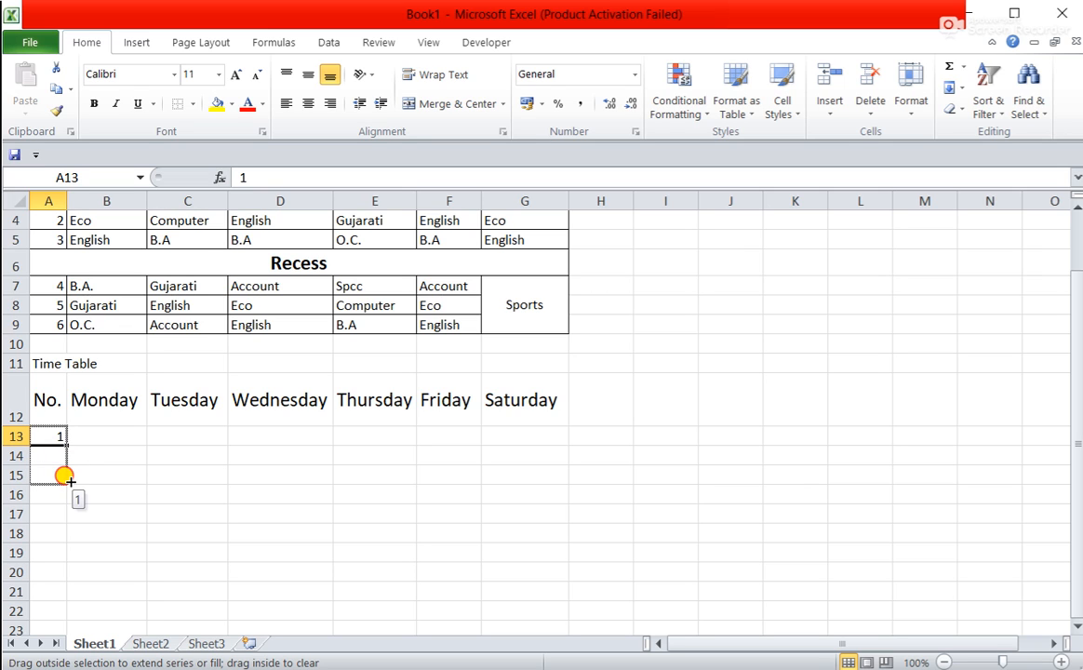
left_click_drag(64, 475, 65, 476)
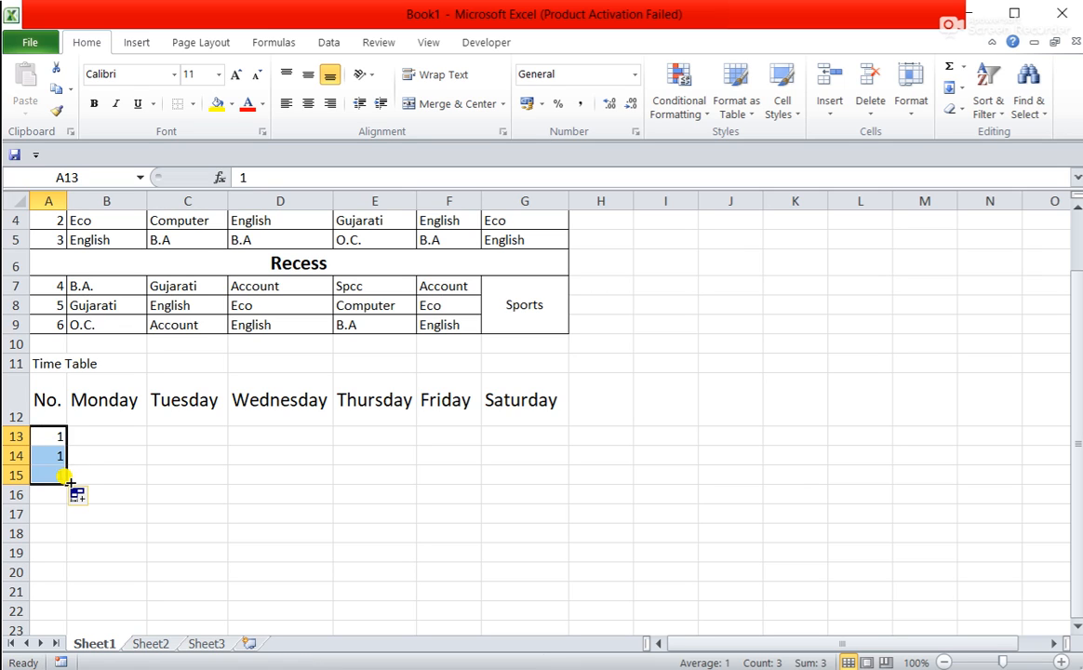
Fill an incrementing number series from A13 down to A30, running from 1 to 18.
left_click(52, 436)
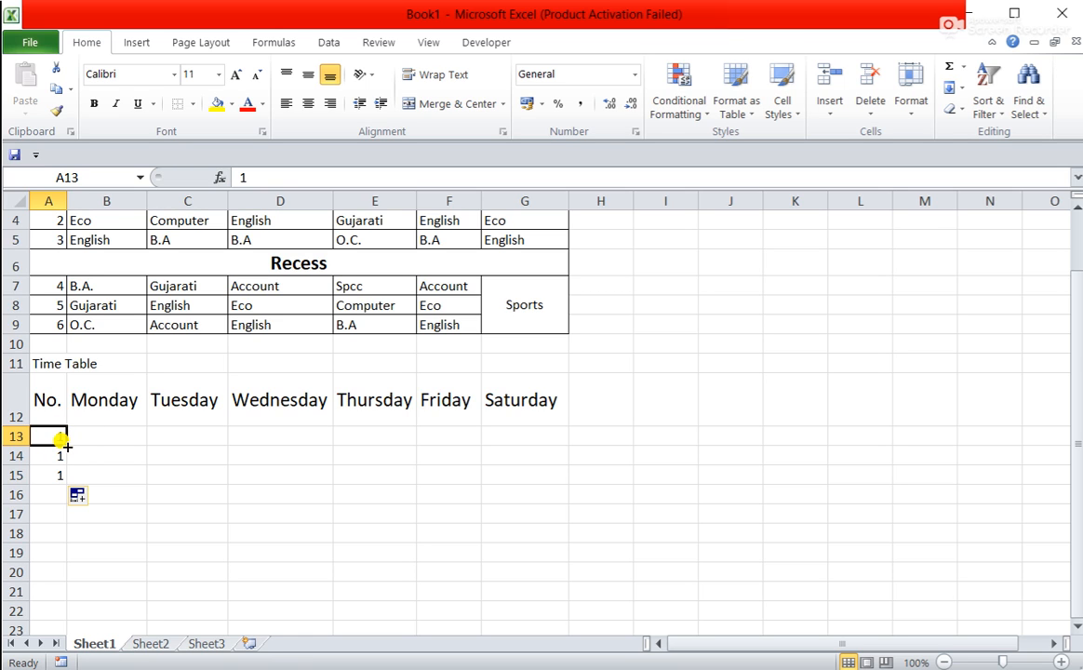
left_click_drag(67, 447, 67, 446)
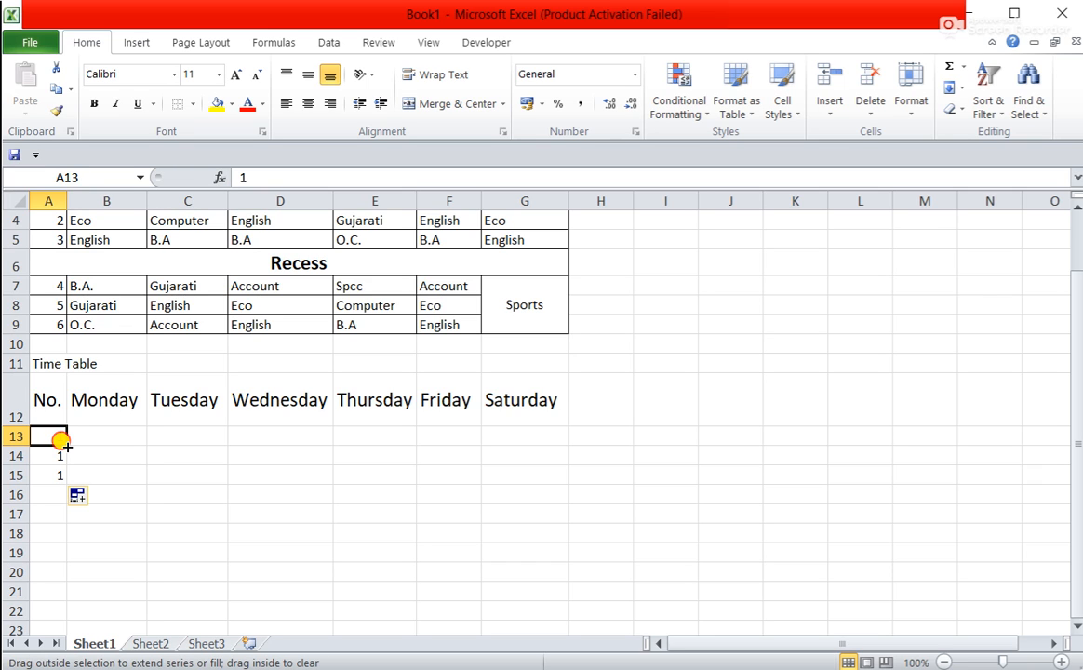
left_click_drag(67, 447, 63, 523)
key("ctrl")
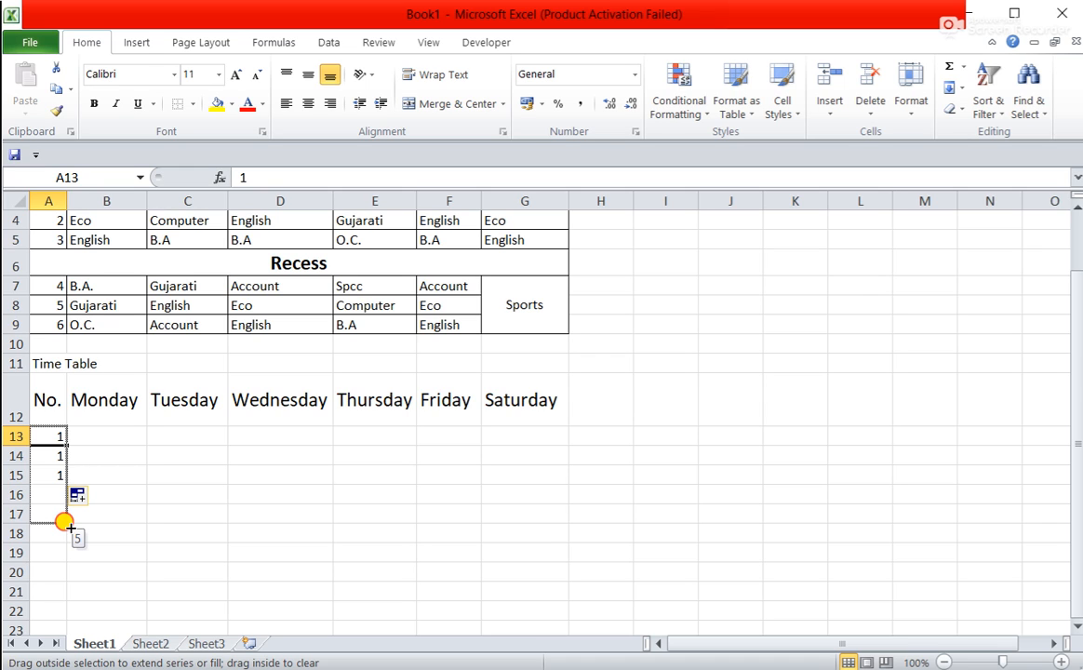
left_click_drag(71, 529, 102, 547)
key("ctrl")
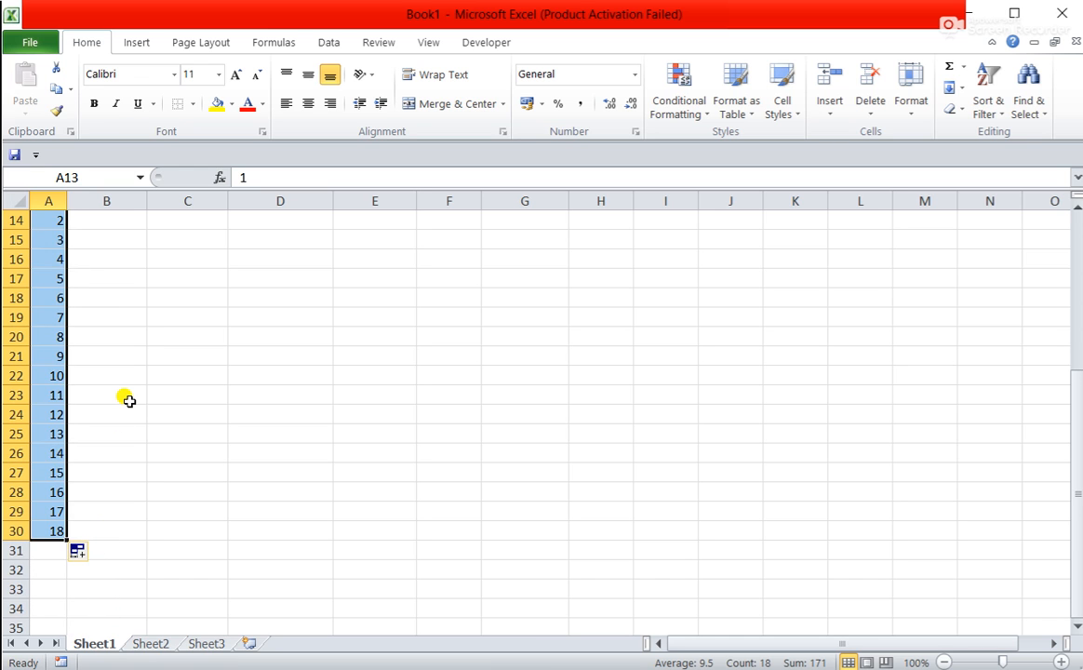
Enter Monday in cell D13 and autofill the weekday names down to Sunday in D19.
scroll(128, 400, "up", 5)
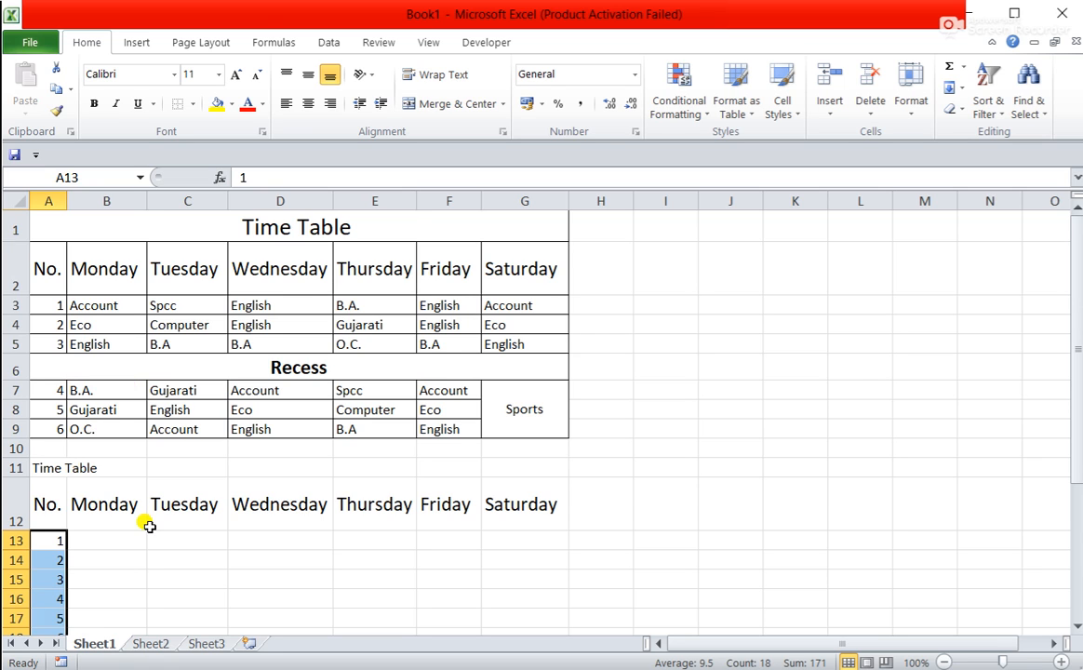
scroll(145, 520, "down", 3)
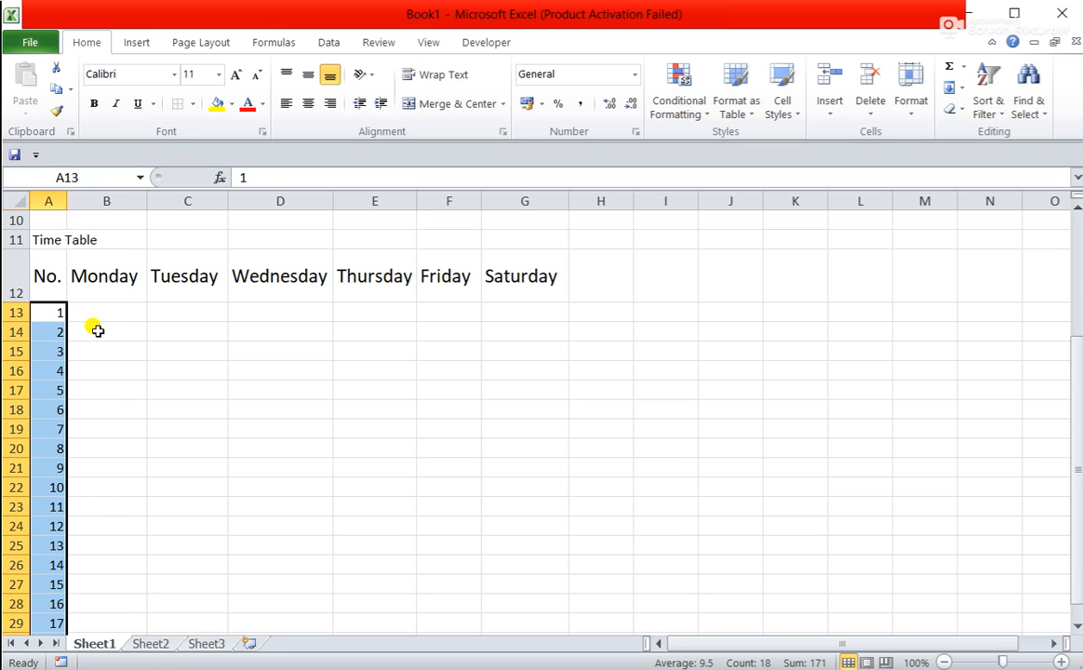
left_click(304, 312)
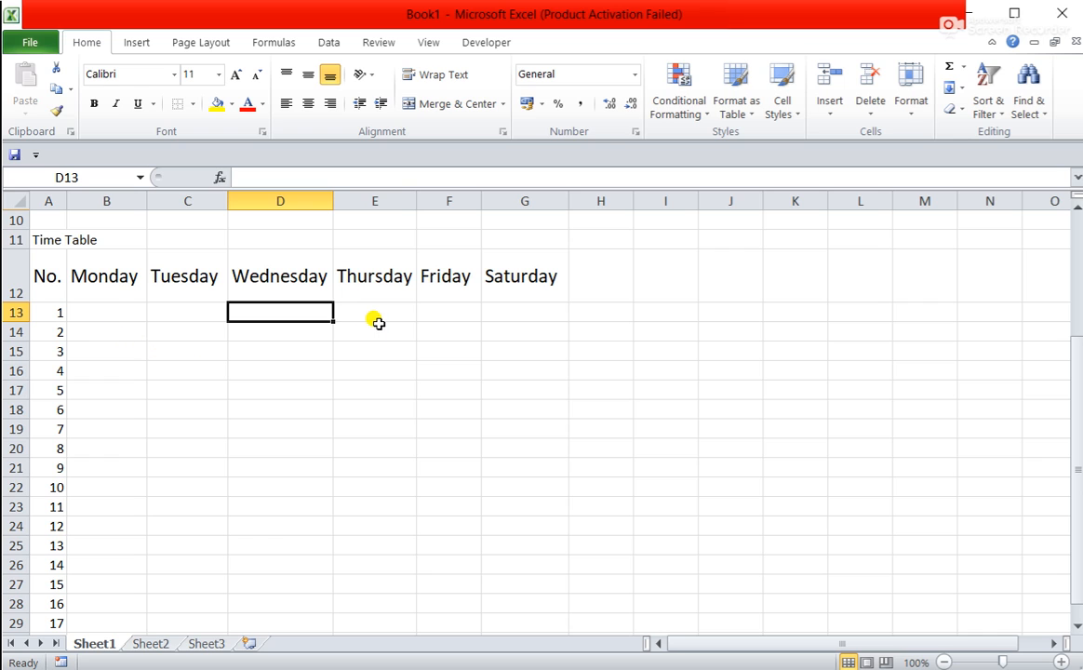
type("Mo")
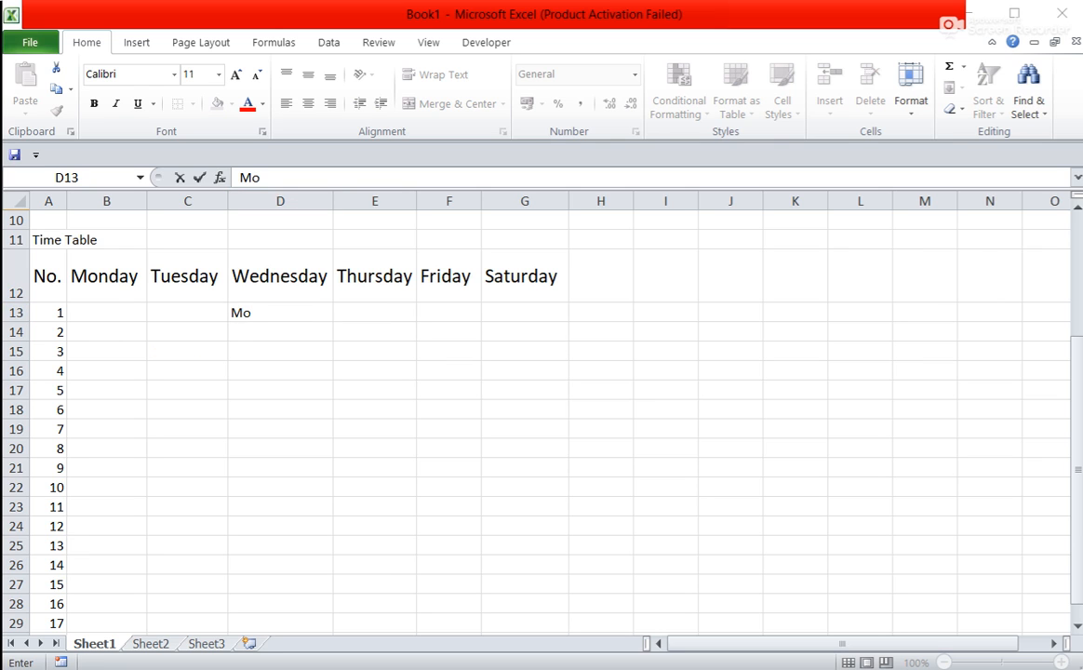
left_click(283, 313)
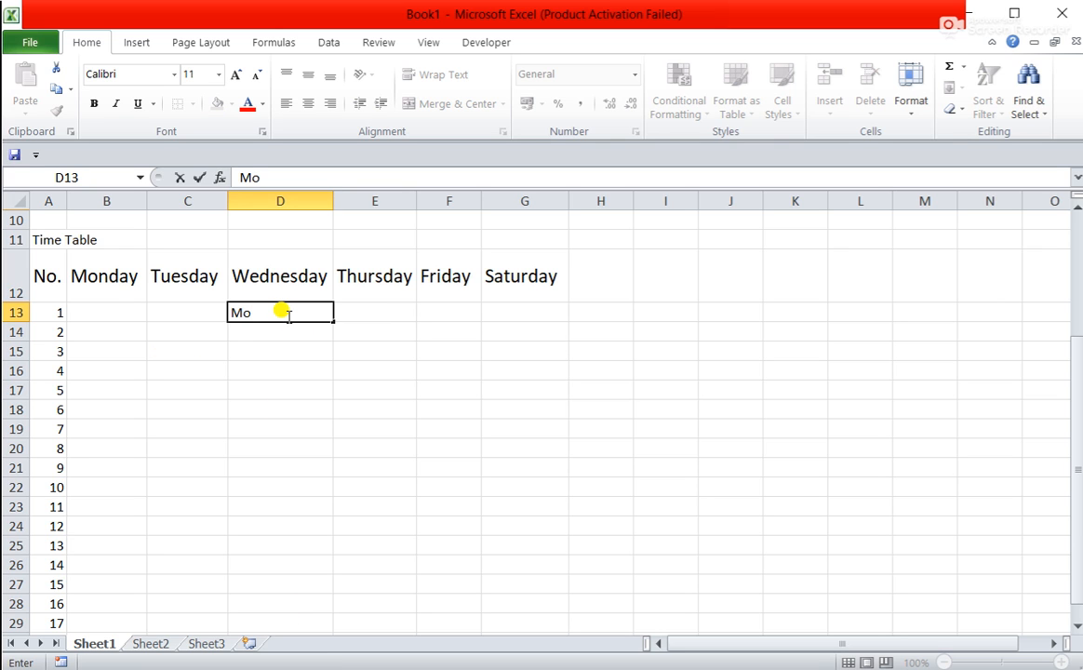
type("nday")
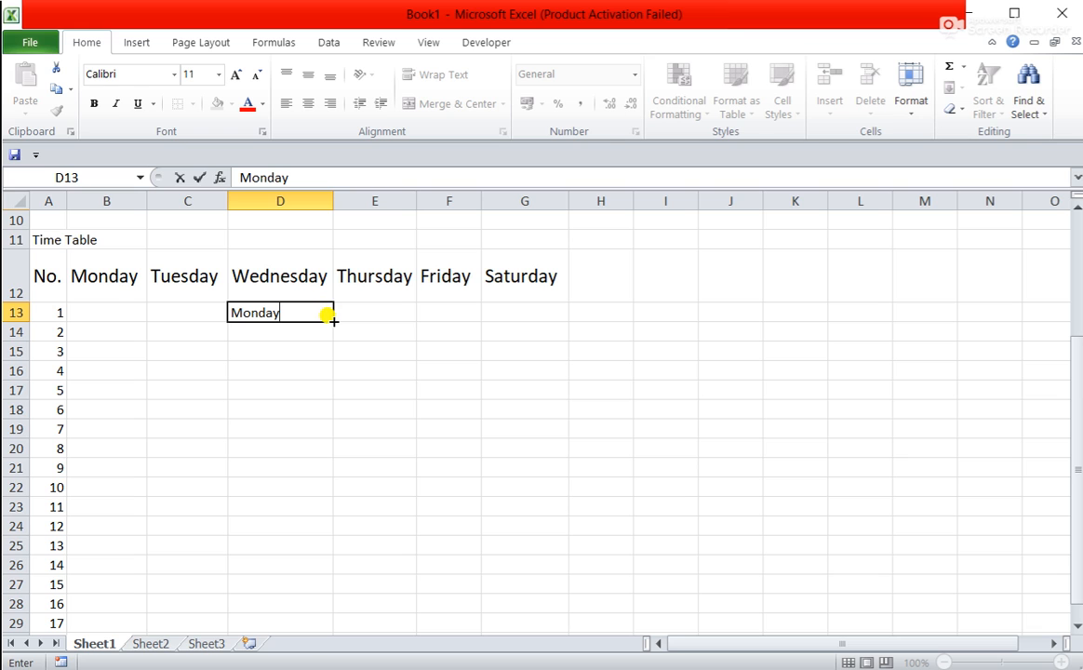
left_click_drag(333, 321, 337, 437)
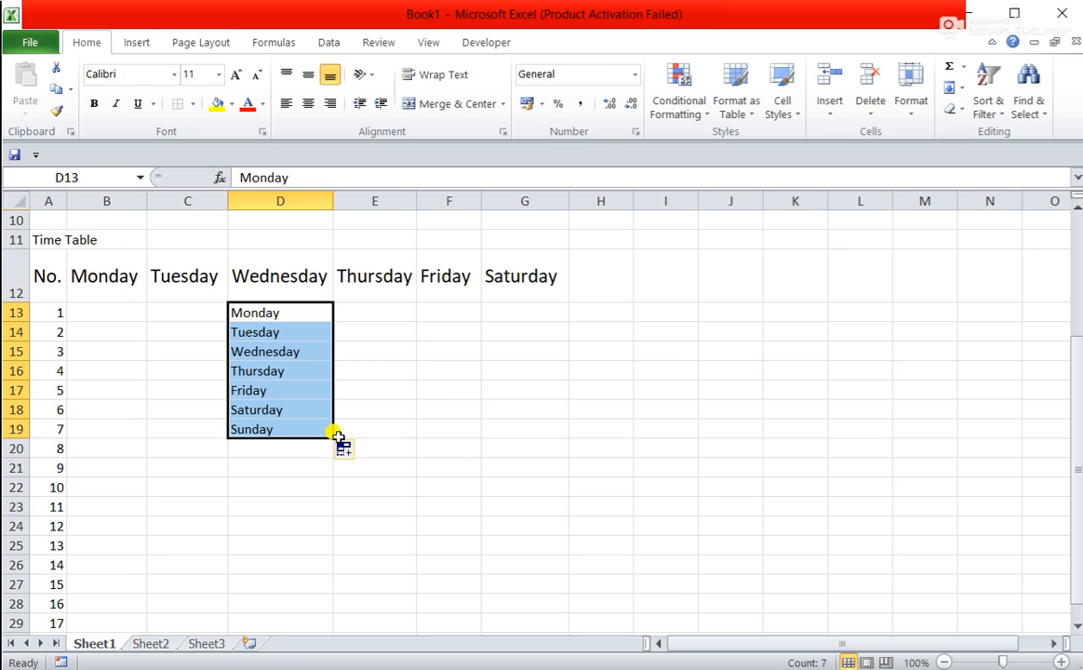
Enter January in cell F15 and autofill the month names down to September in F23.
left_click(475, 312)
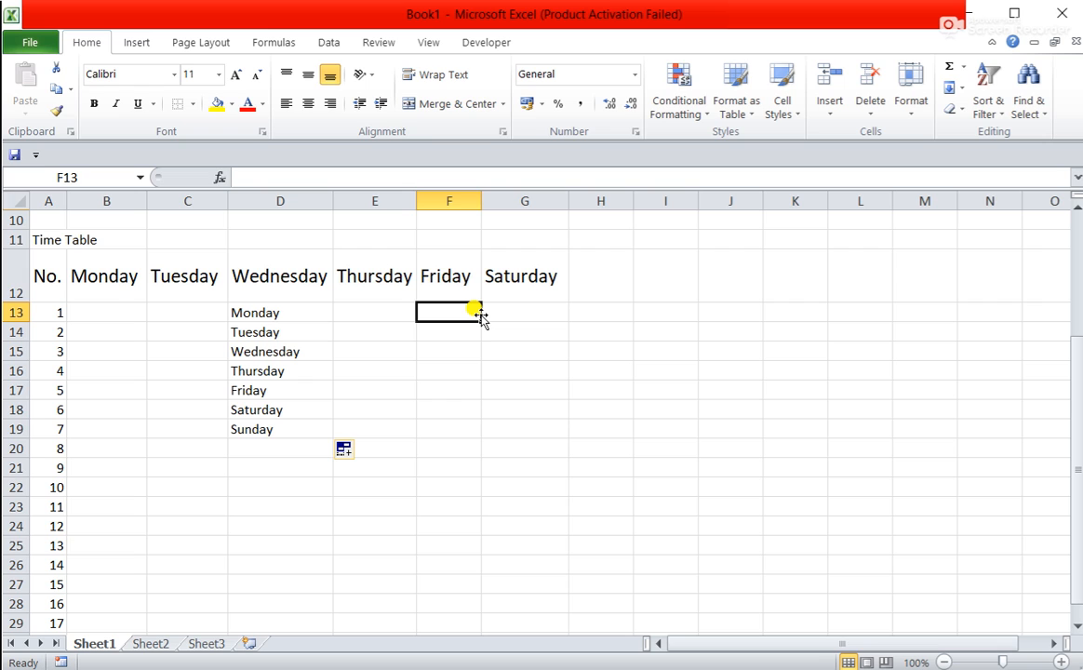
left_click(476, 348)
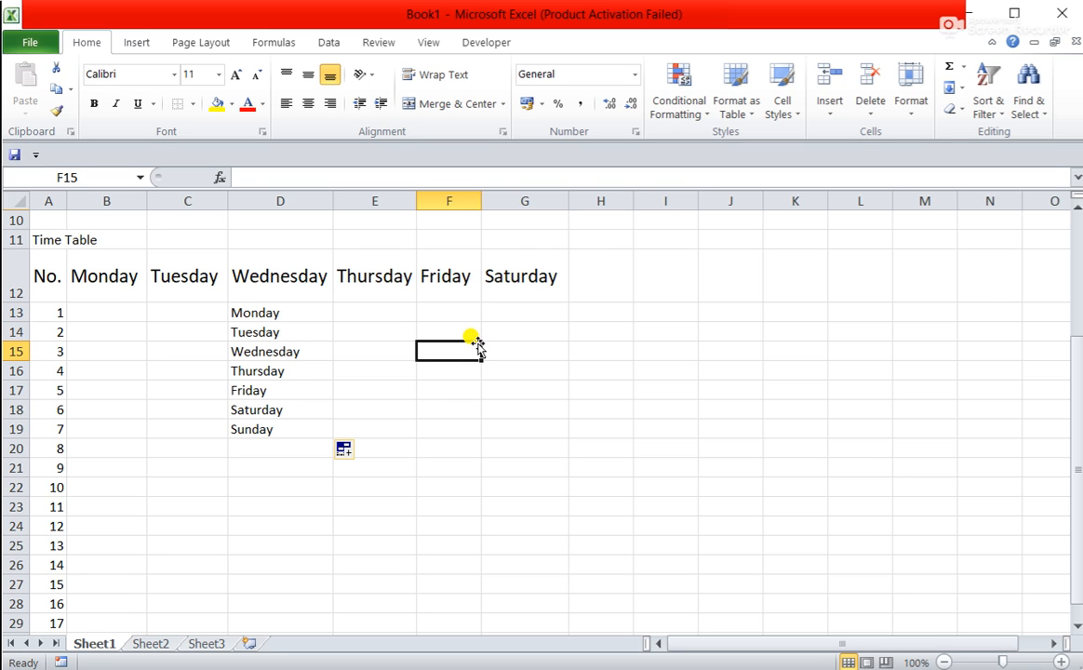
type("Ja")
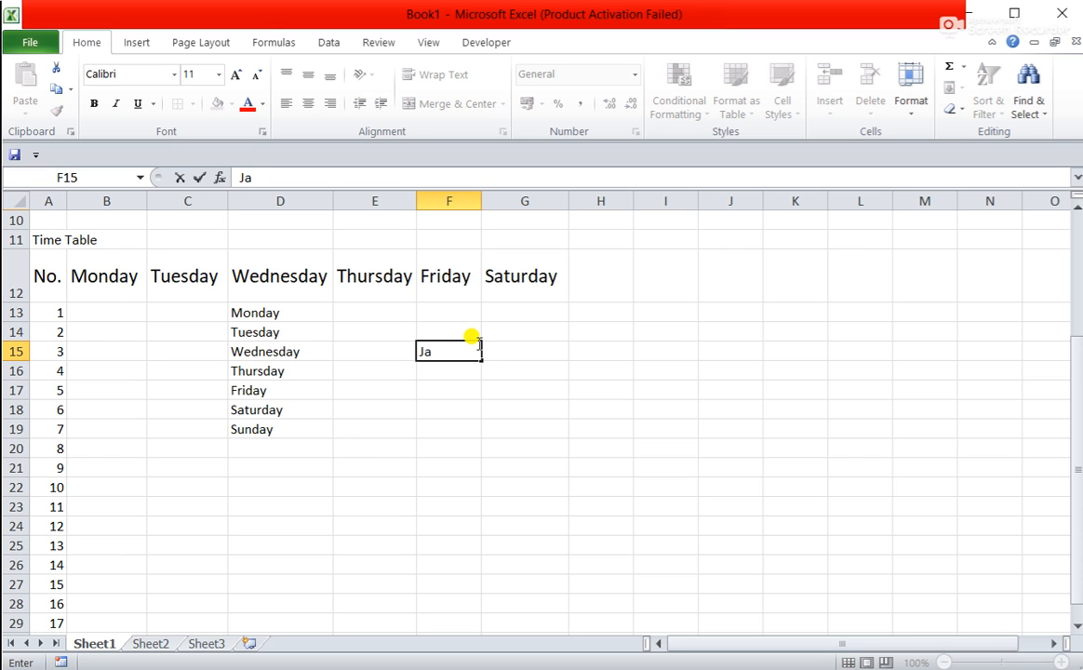
type("nuary")
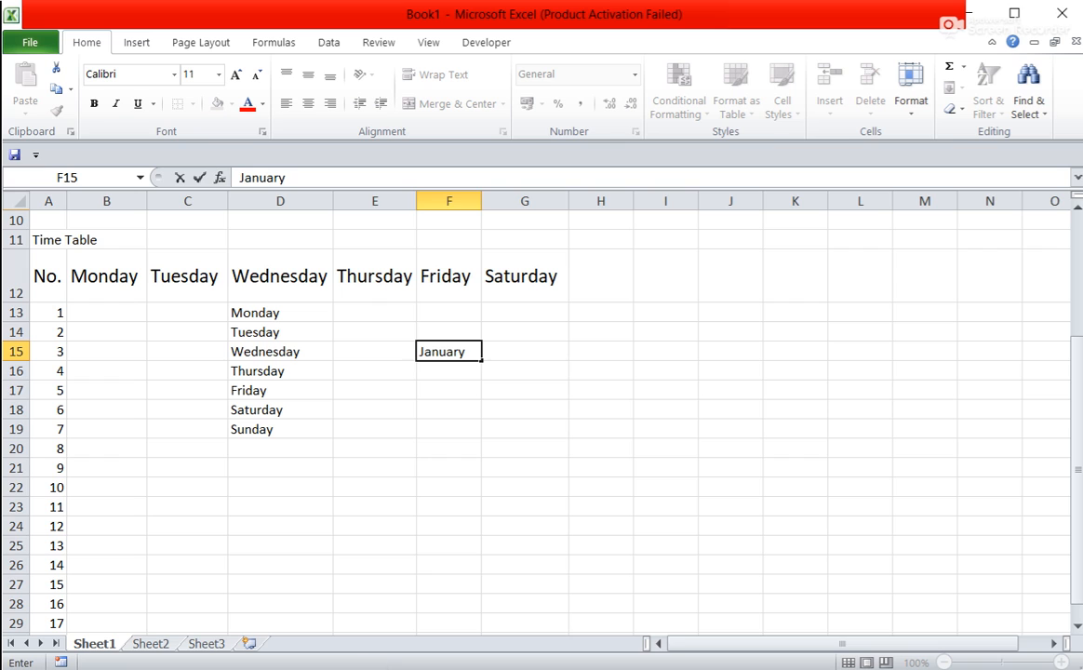
left_click(465, 353)
left_click_drag(481, 360, 492, 526)
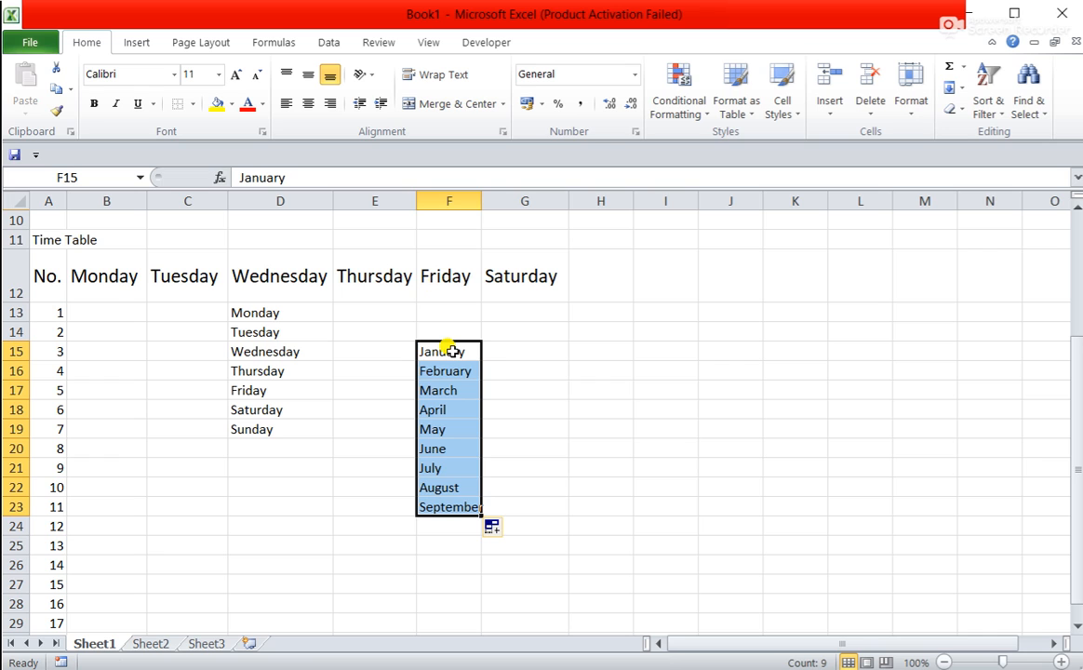
Clear the practice weekday and month series from the range D13:G25.
left_click(197, 295)
key("Left")
key("Down")
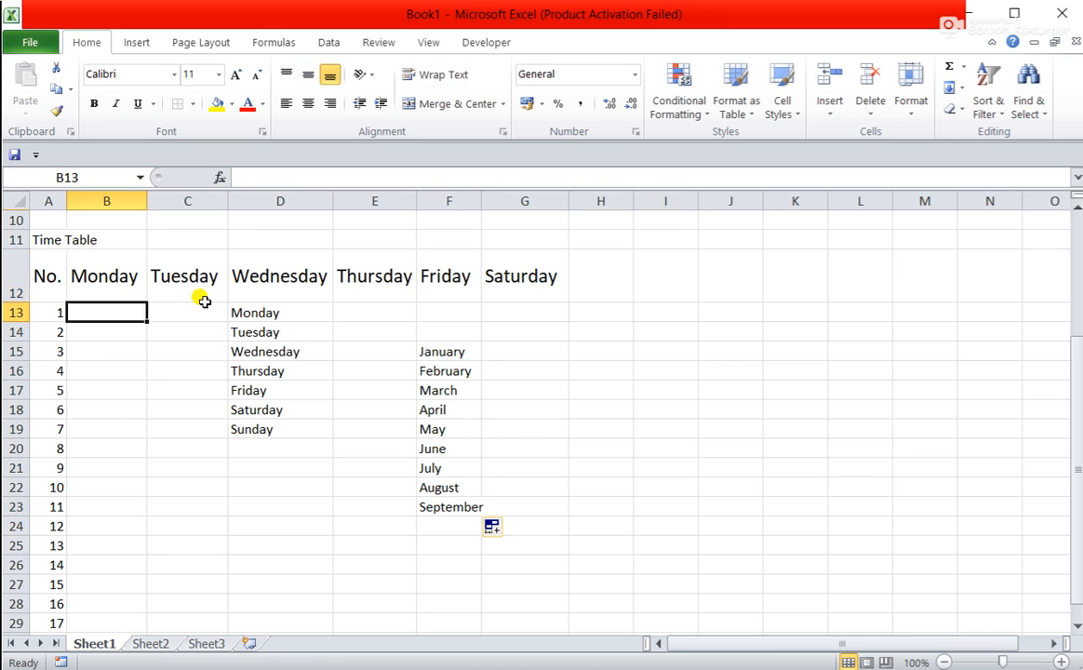
key("Right")
key("Right")
key("shift+Down")
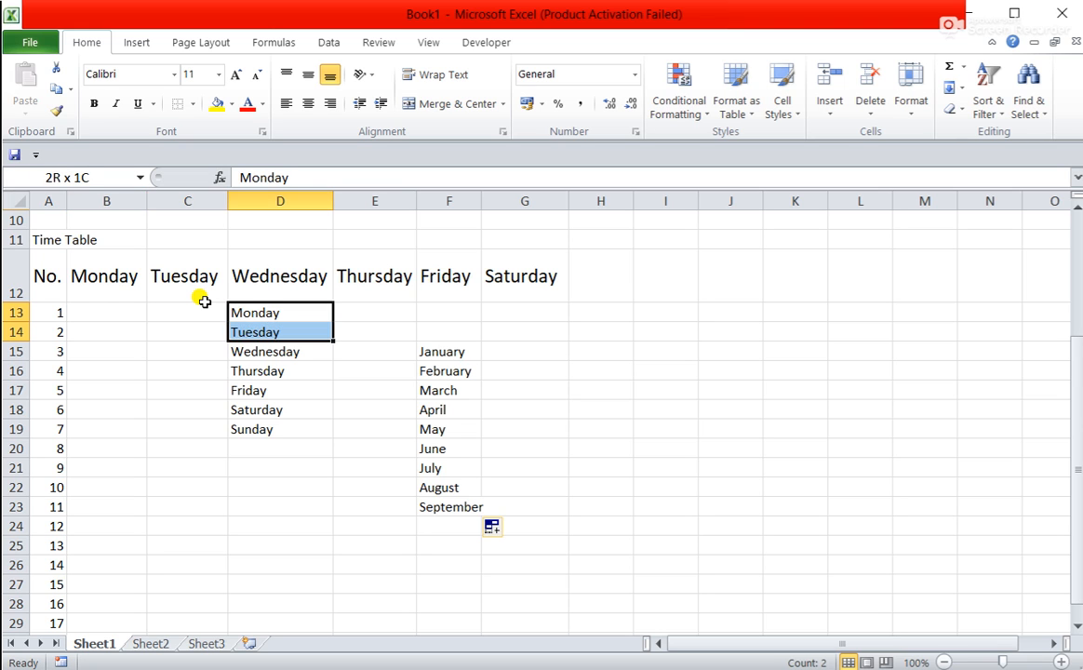
key("shift+Down")
key("shift+Right")
key("shift+Right")
key("shift+Right")
key("shift+Down")
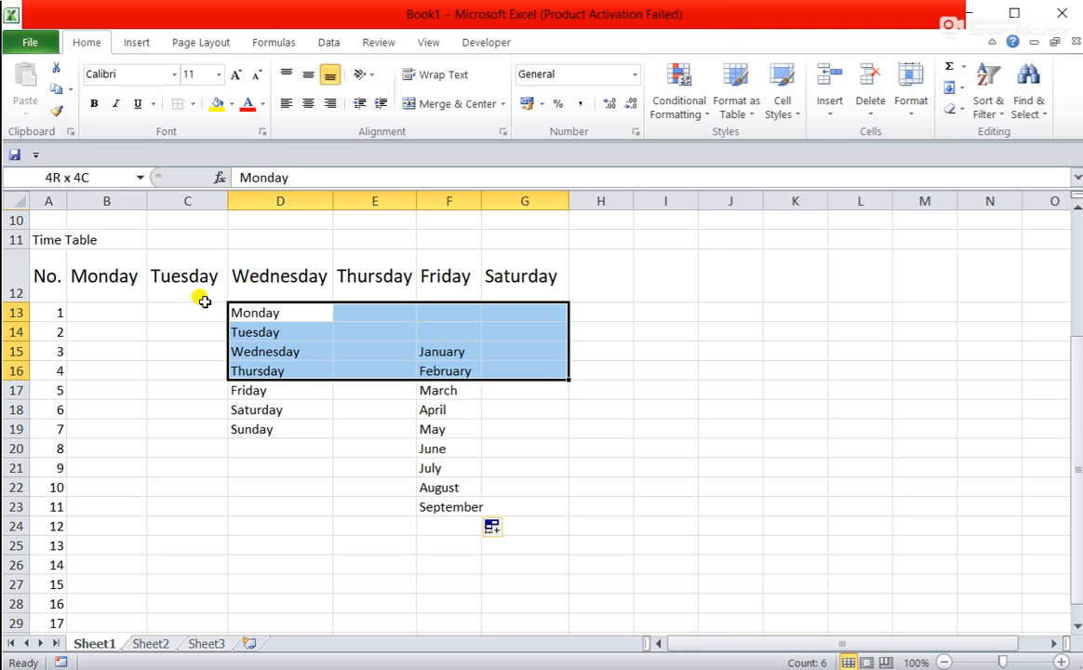
key("shift+Down")
key("shift+Down")
key("shift+Down")
key("shift+Down")
key("shift+Down")
key("shift+Down")
key("shift+Down")
key("shift+Down")
key("shift+Down")
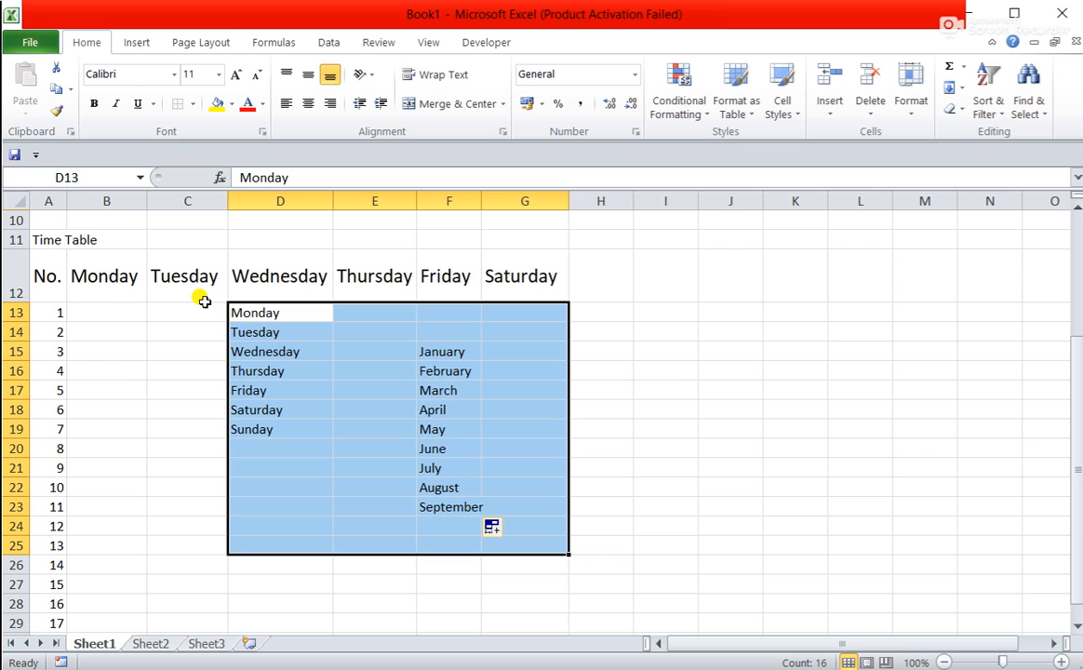
key("Delete")
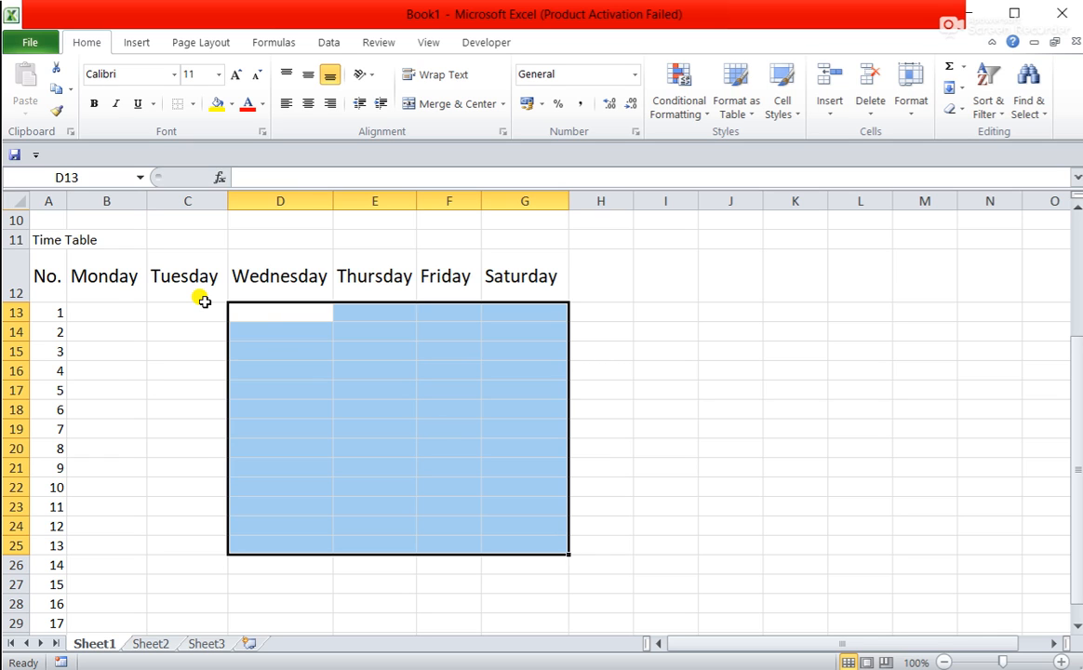
Enter May in cell G20 and autofill the months up to January in G16 and down to December in G27.
left_click(536, 444)
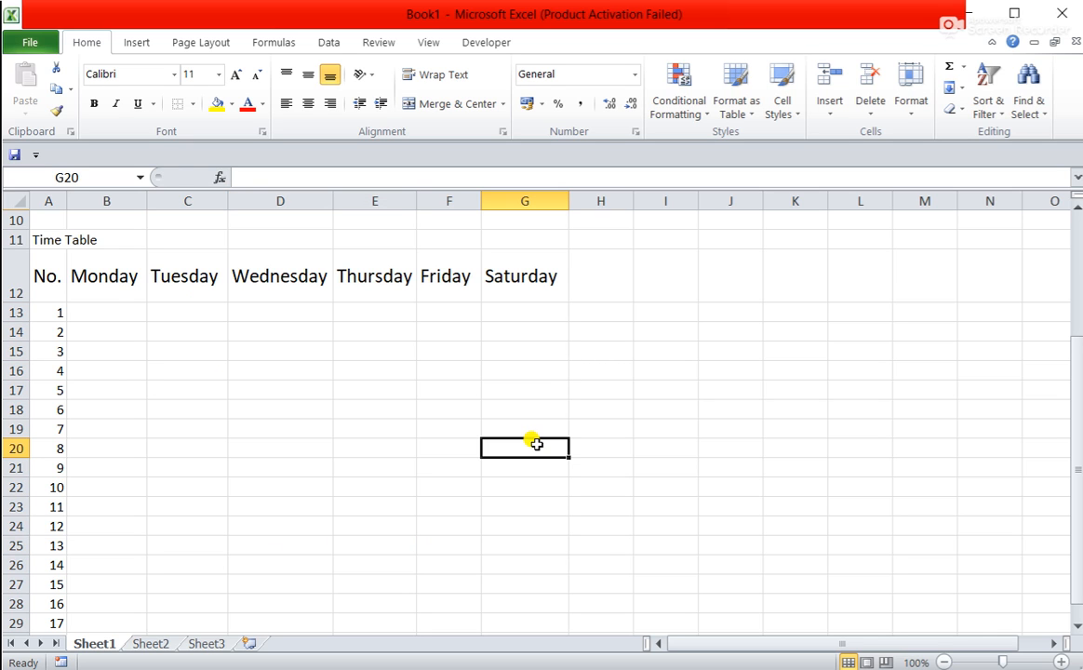
type("May")
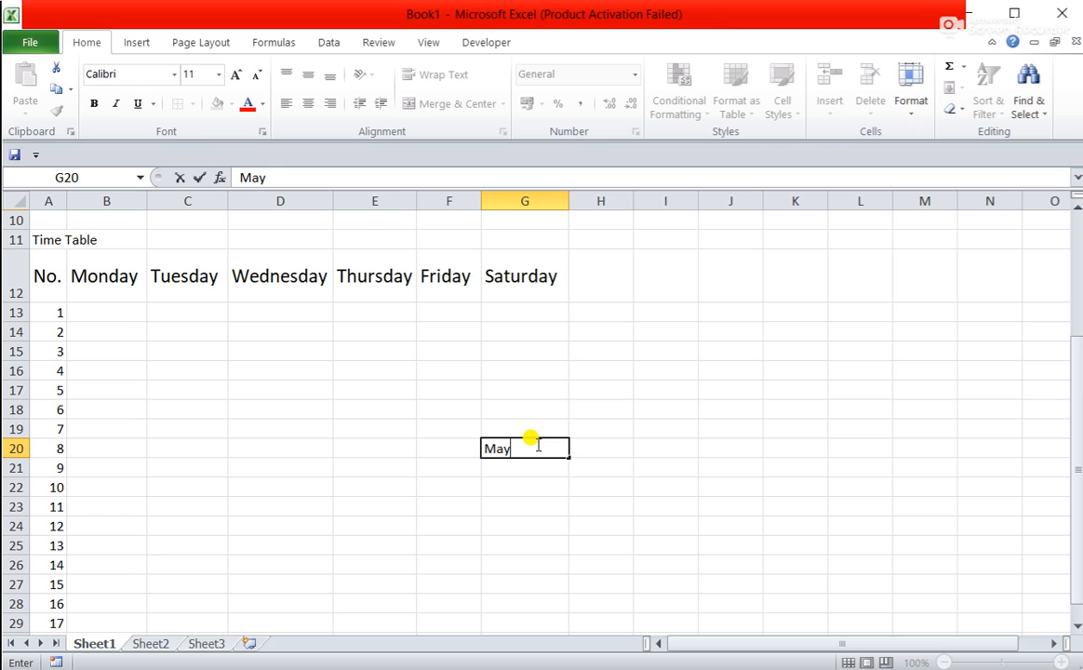
left_click_drag(566, 452, 561, 367)
left_click_drag(562, 454, 561, 588)
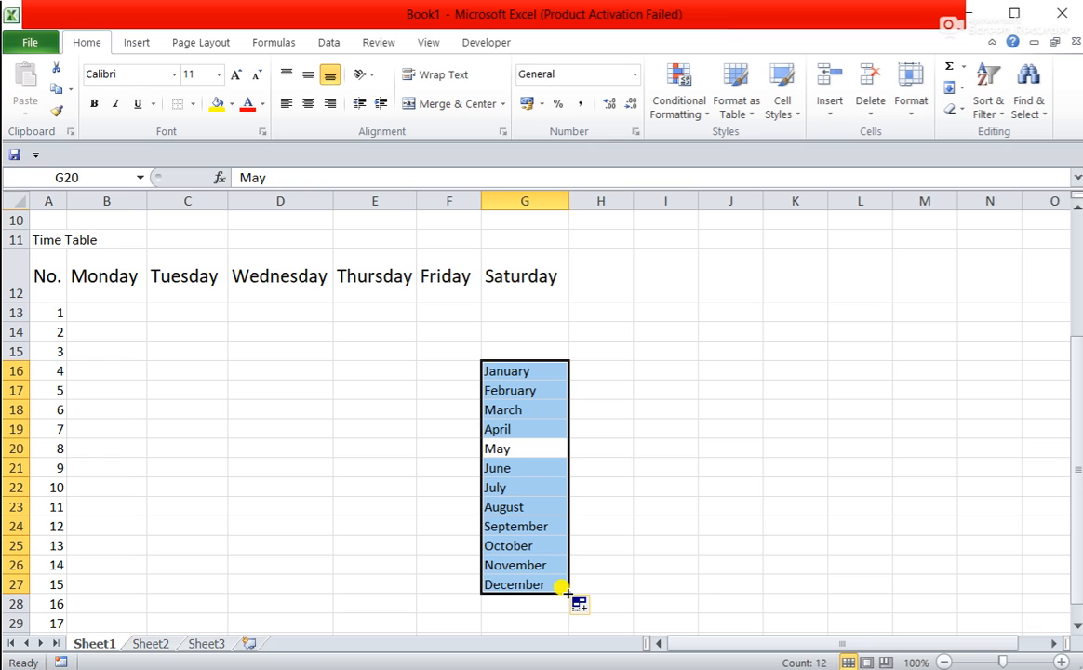
left_click(610, 480)
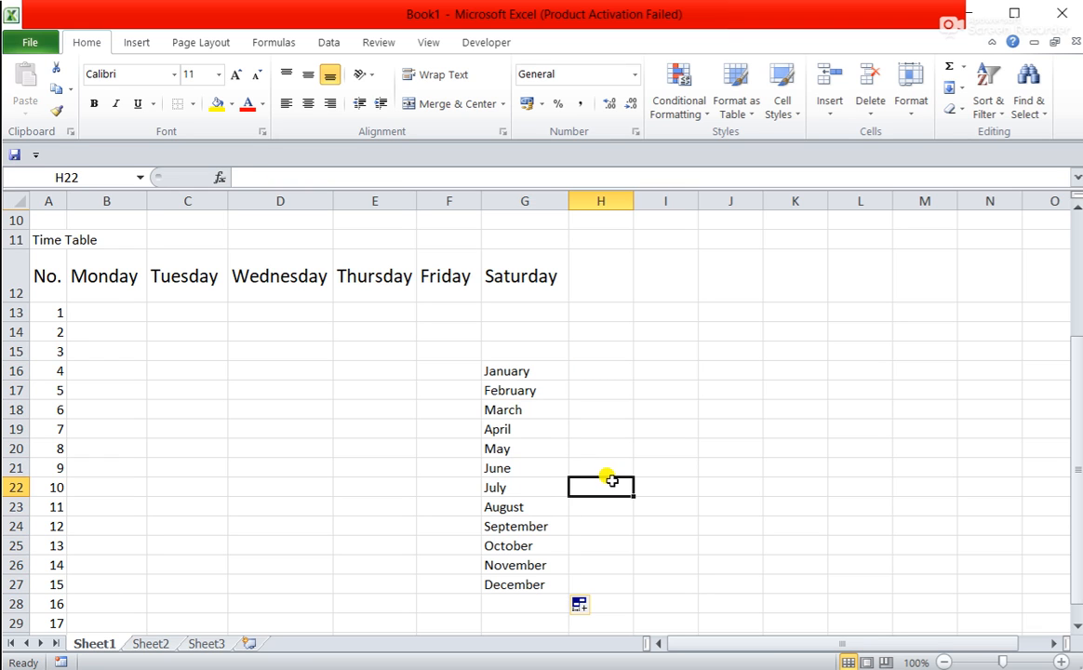
Clear the practice month series from column G, rows 15 to 30.
left_click(548, 349)
key("shift+Down")
key("shift+Down")
key("shift+Down")
key("shift+Down")
key("shift+Down")
key("shift+Down")
key("shift+Down")
key("shift+Down")
key("shift+Down")
key("shift+Down")
key("shift+Down")
key("shift+Down")
key("shift+Down")
key("shift+Down")
key("shift+Down")
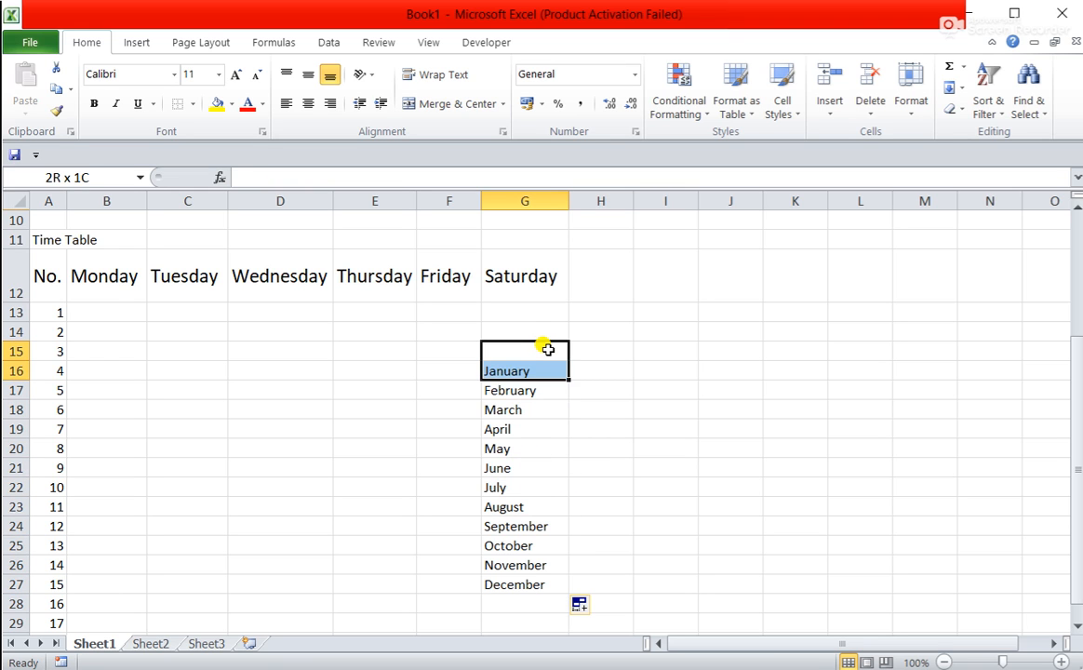
key("Delete")
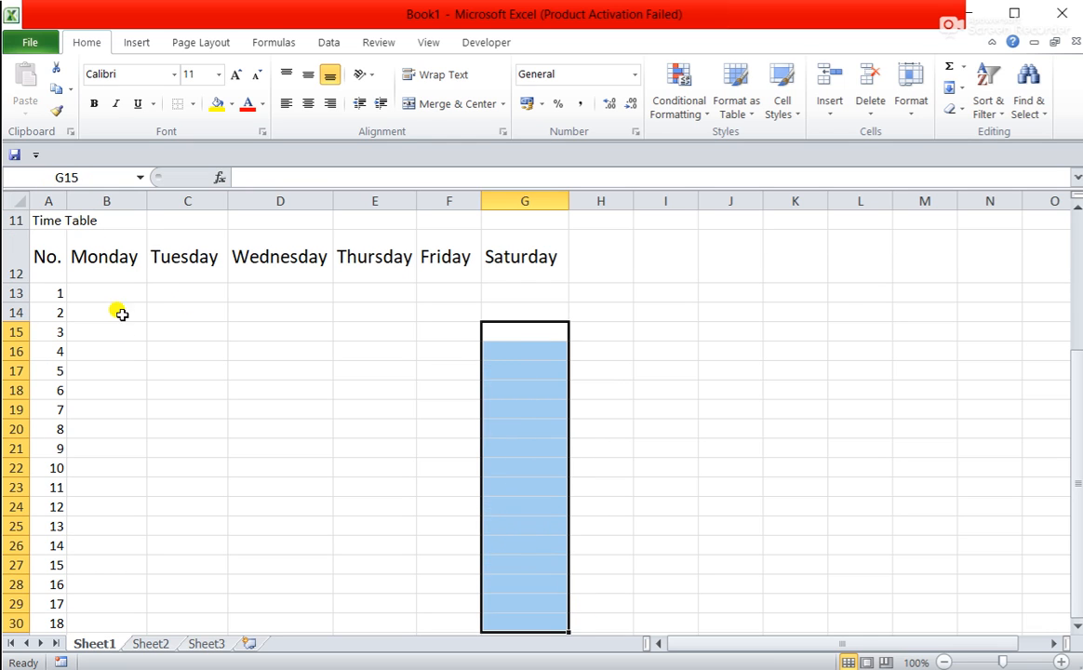
Copy the subjects in B3:G5 to B13:G15 under the second timetable's headers and remove the pasted cells' borders.
left_click(1075, 208)
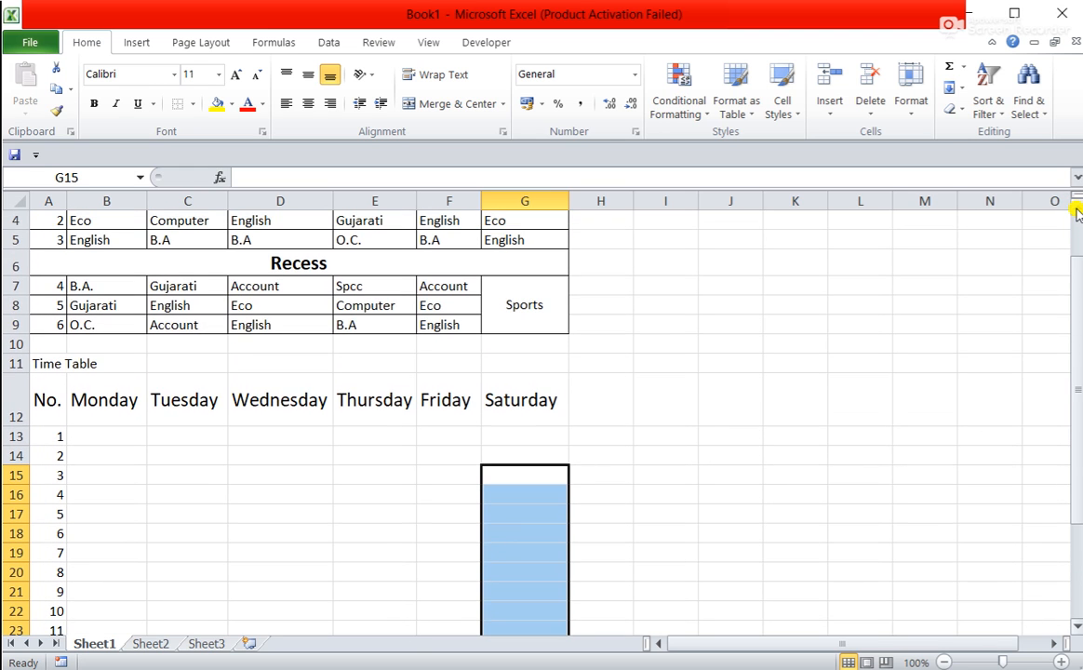
left_click(1077, 212)
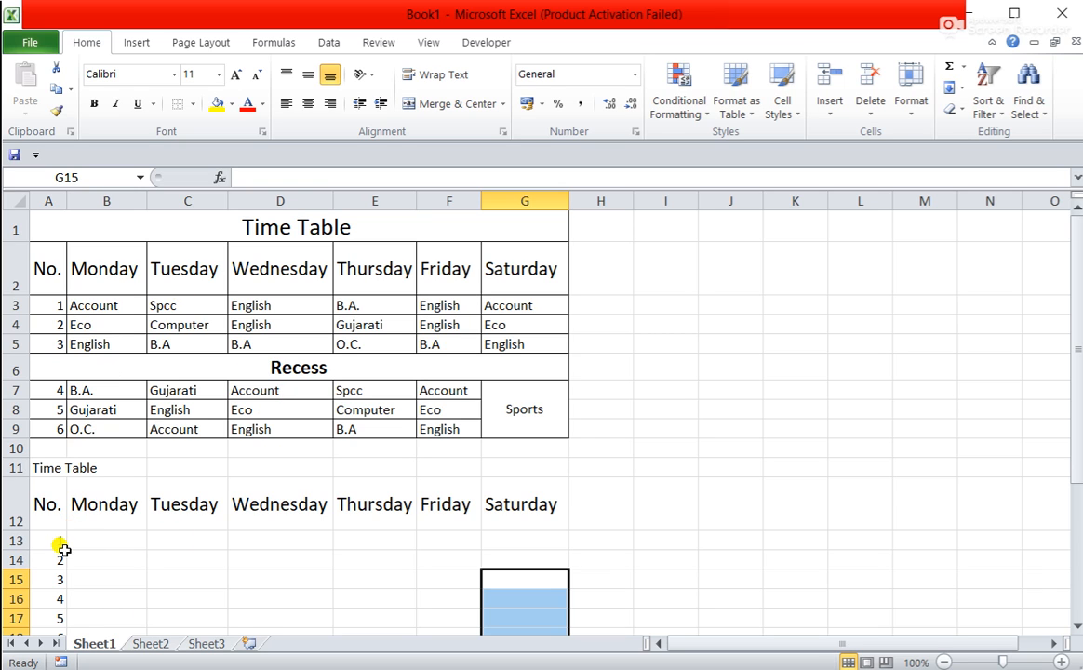
left_click(107, 540)
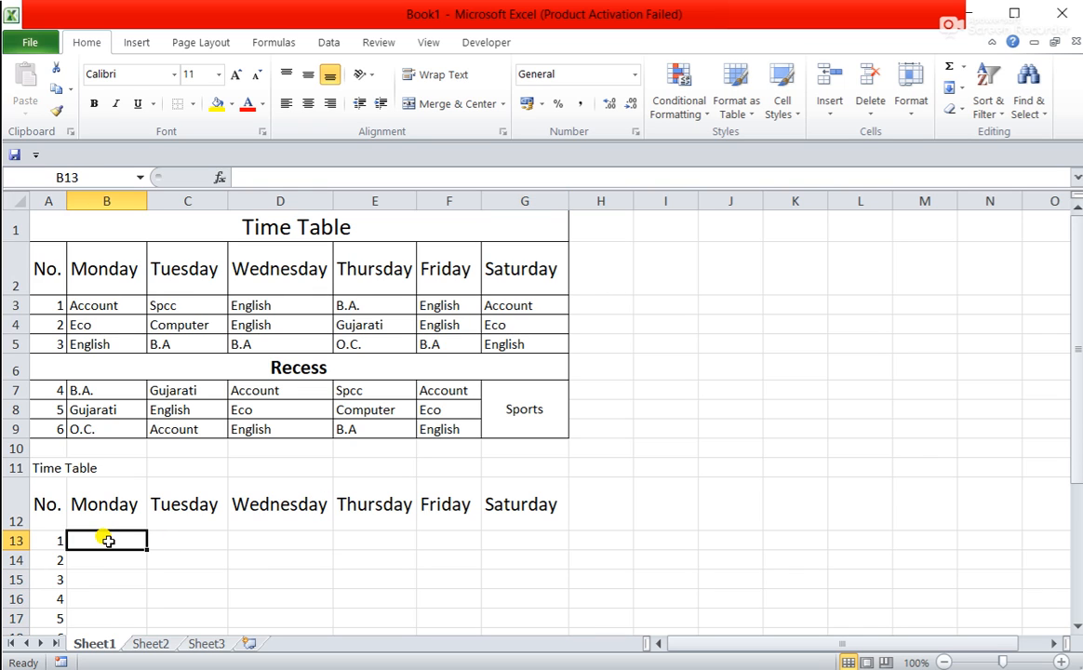
left_click(121, 305)
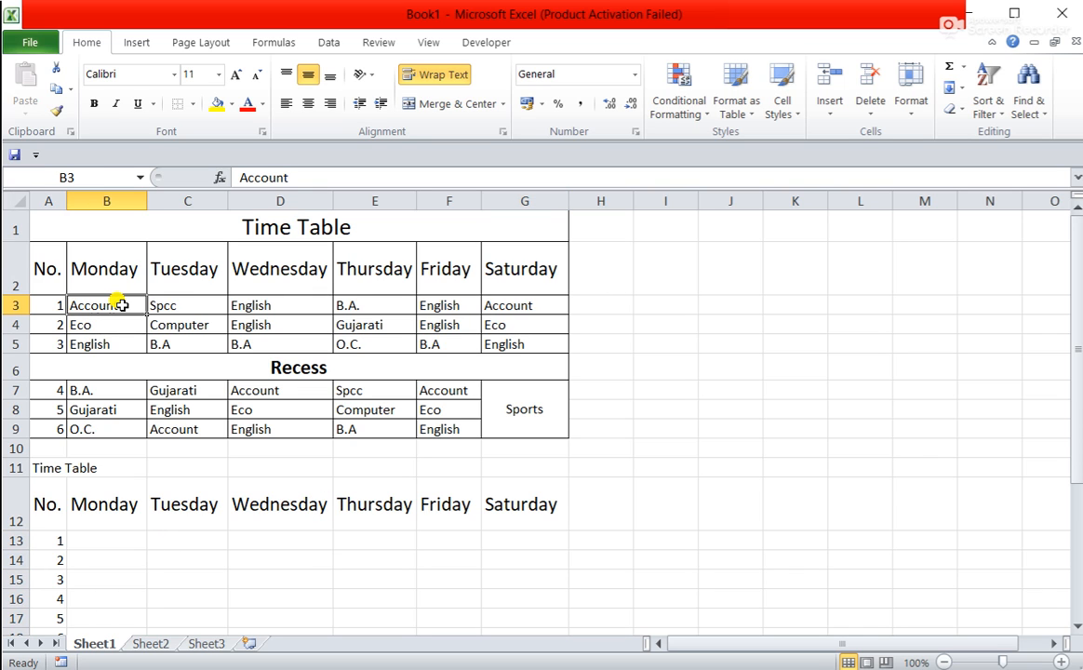
key("shift+Right")
key("shift+Right")
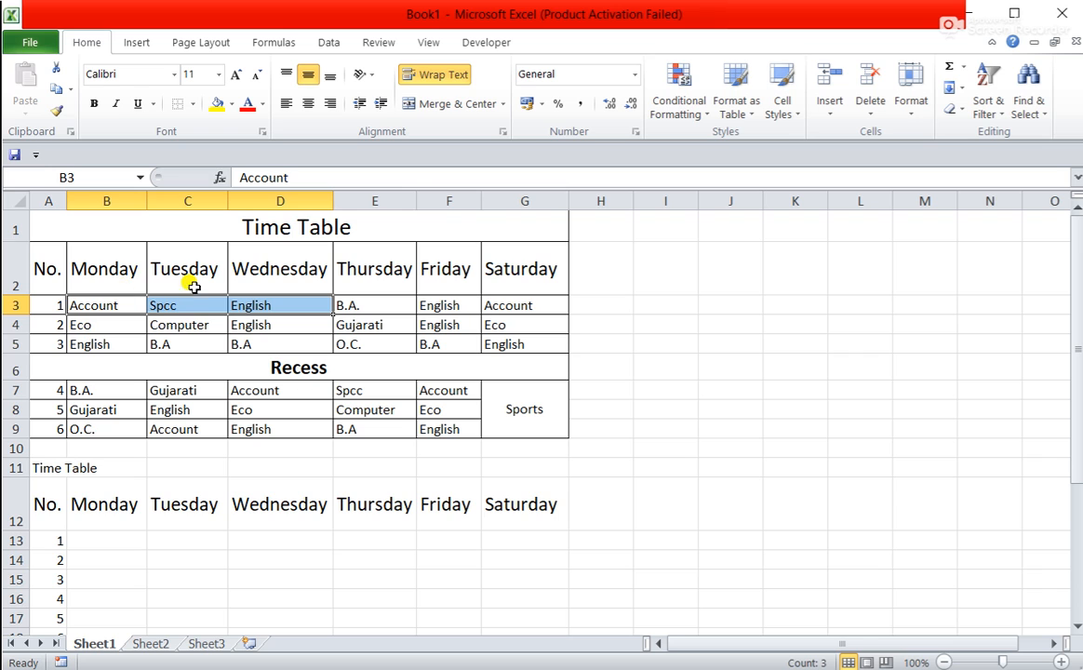
key("shift+Right")
key("shift+Right")
key("shift+Right")
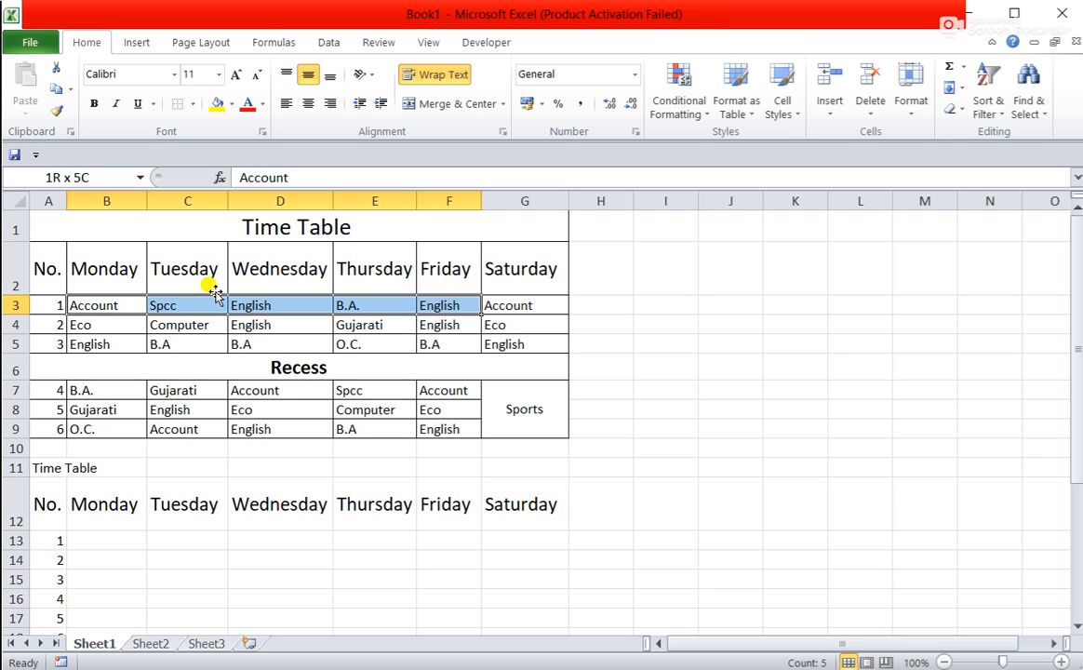
key("shift+Down")
key("shift+Down")
key("ctrl+c")
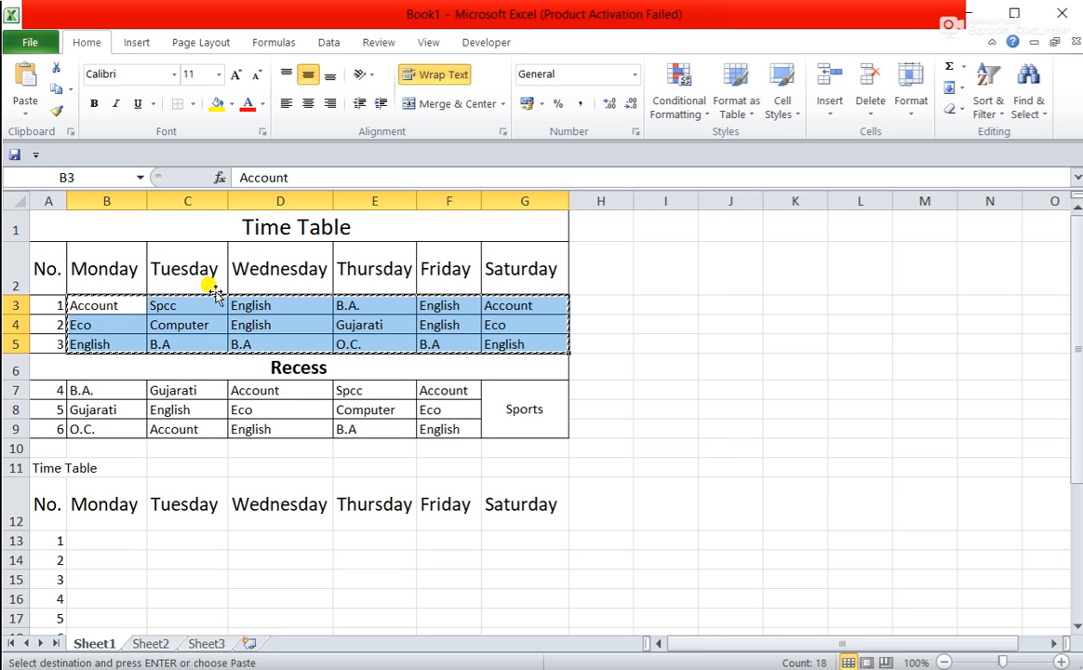
left_click(80, 538)
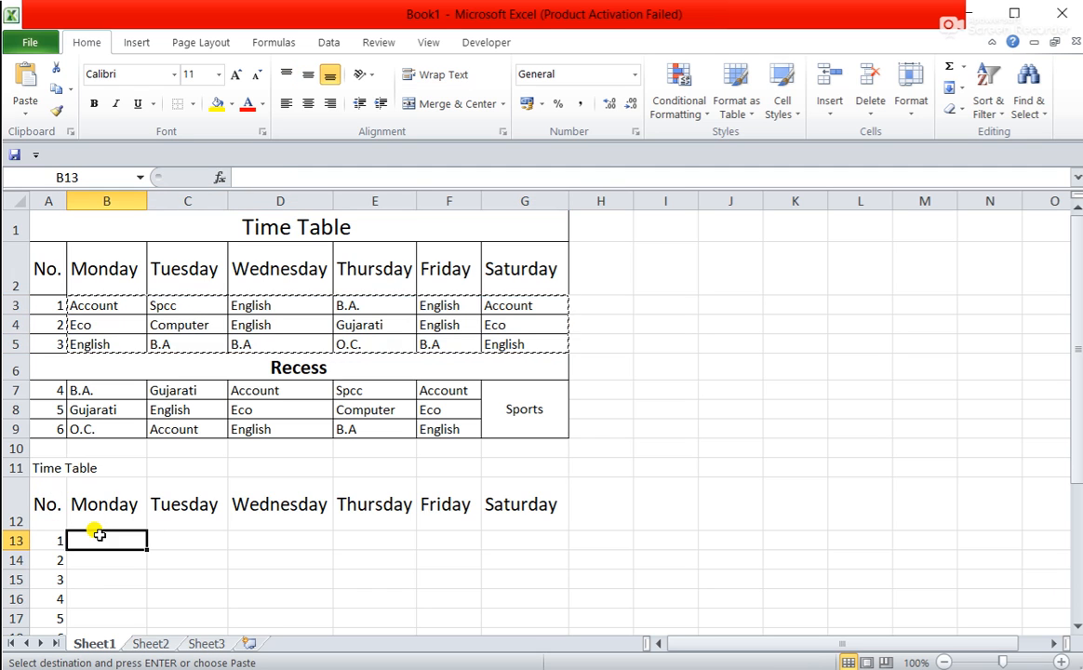
key("ctrl+v")
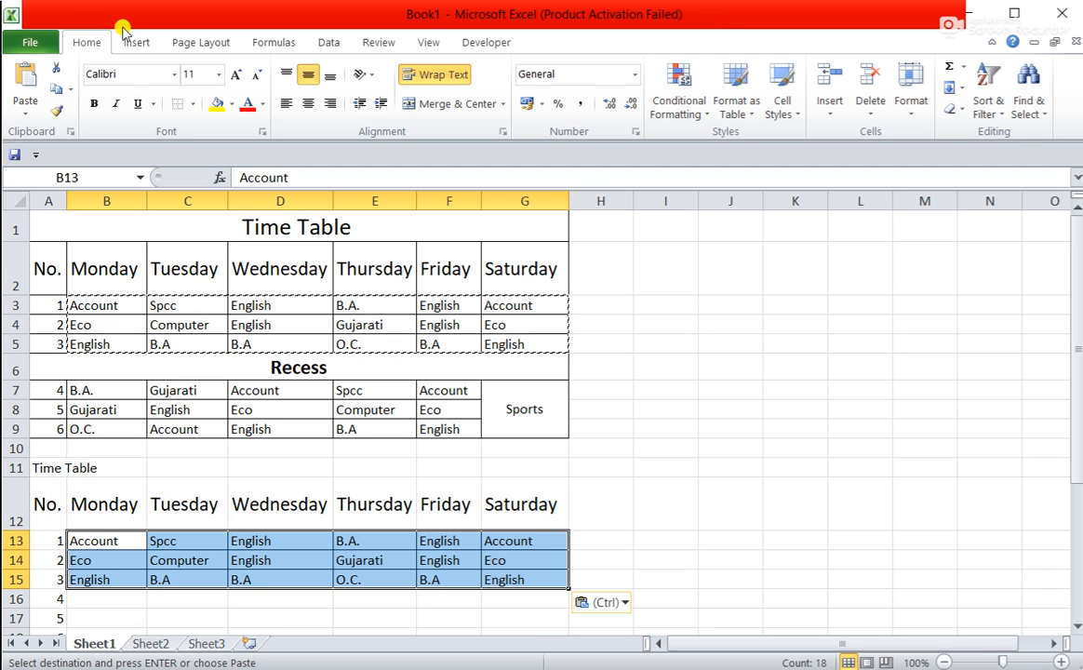
key("Escape")
left_click(100, 559)
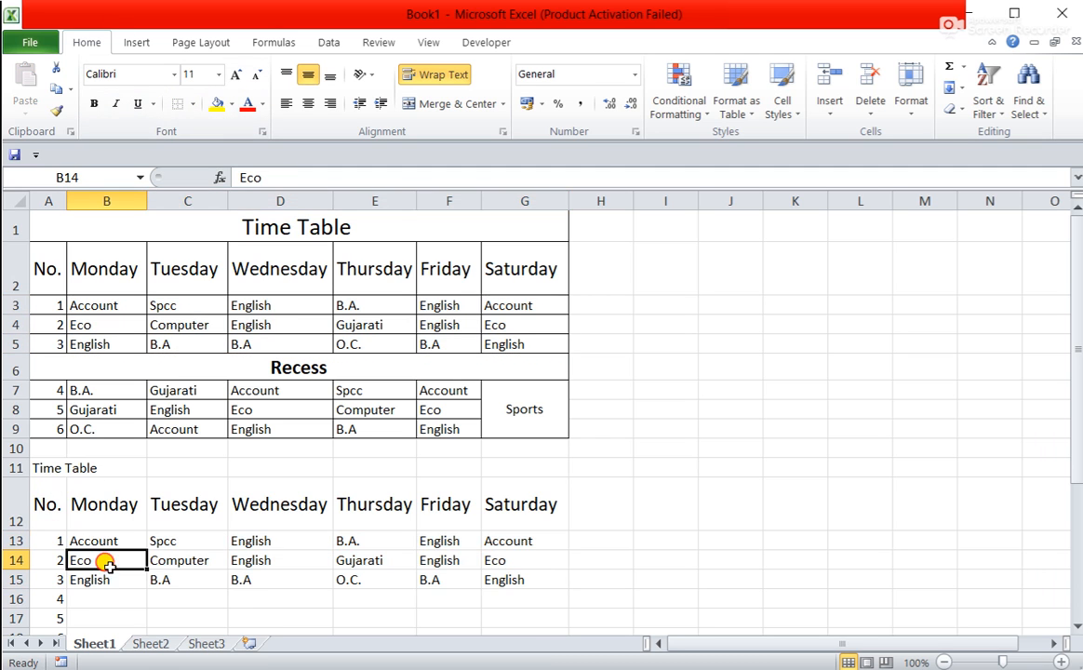
left_click(123, 541)
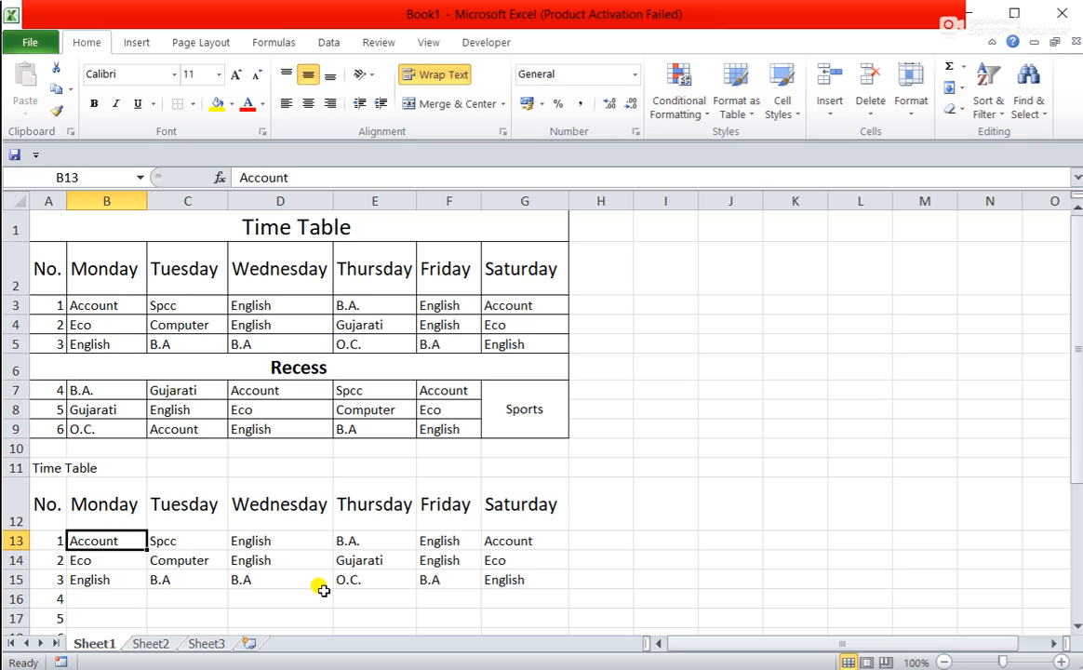
Copy the merged Recess row from row 6 into row 16, starting at cell A16.
left_click(137, 368)
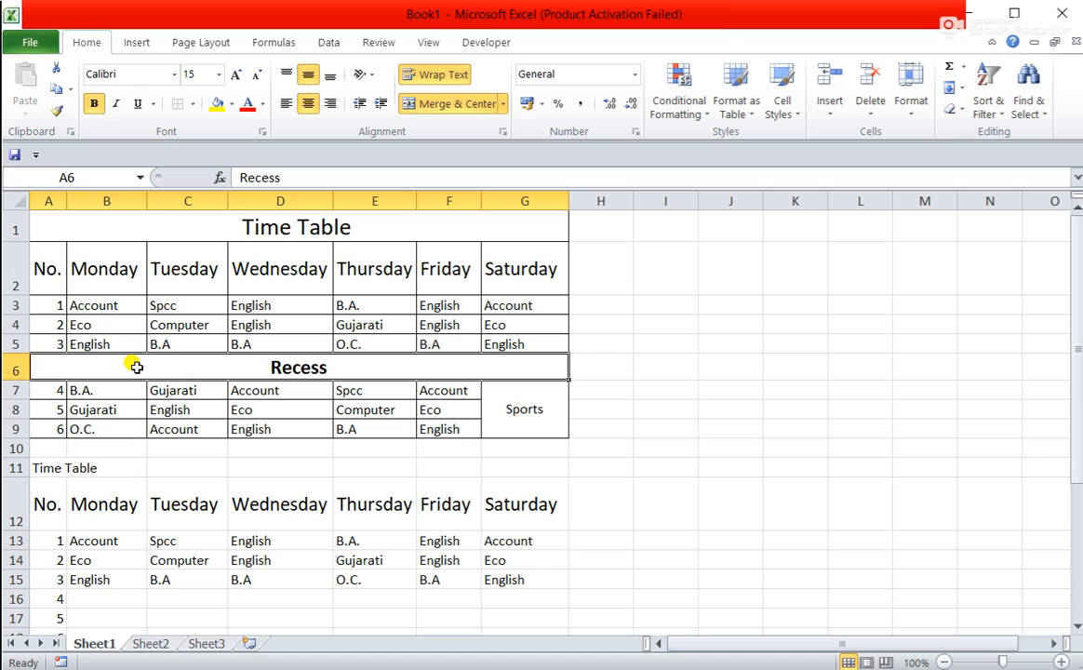
key("ctrl+c")
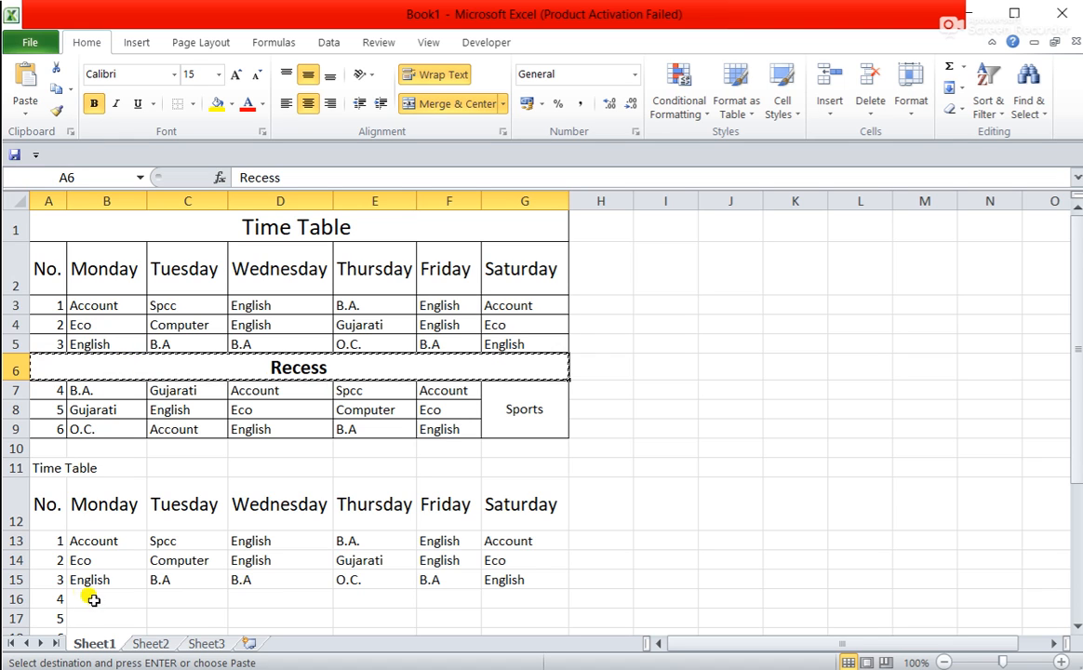
left_click(57, 601)
key("ctrl+v")
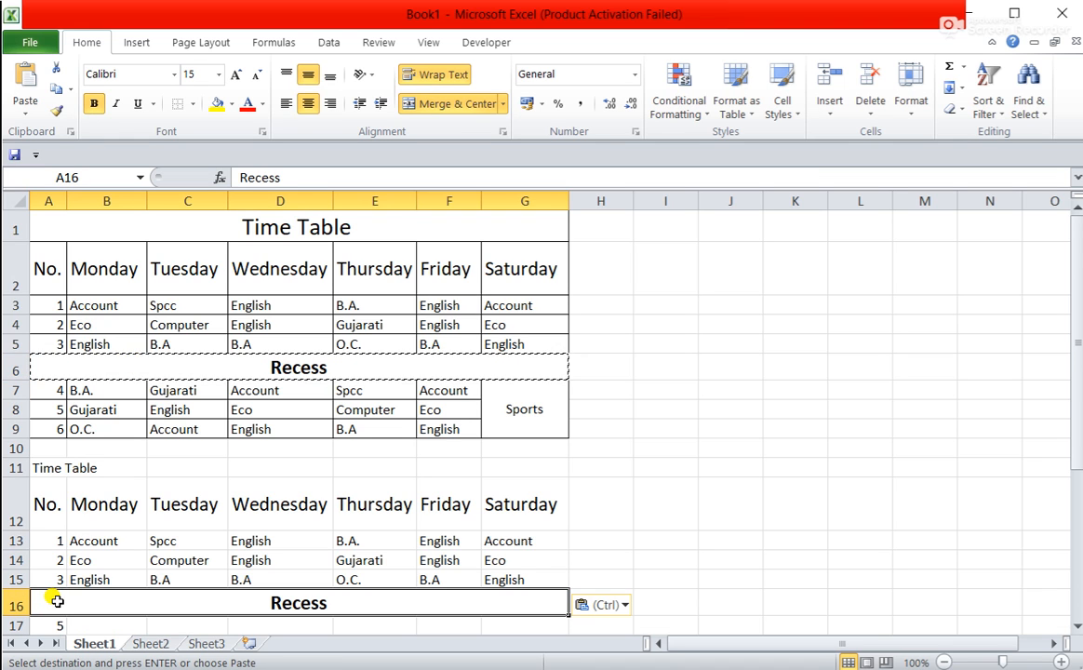
Unmerge the pasted Recess cells in row 16 and remove their borders.
key("Down")
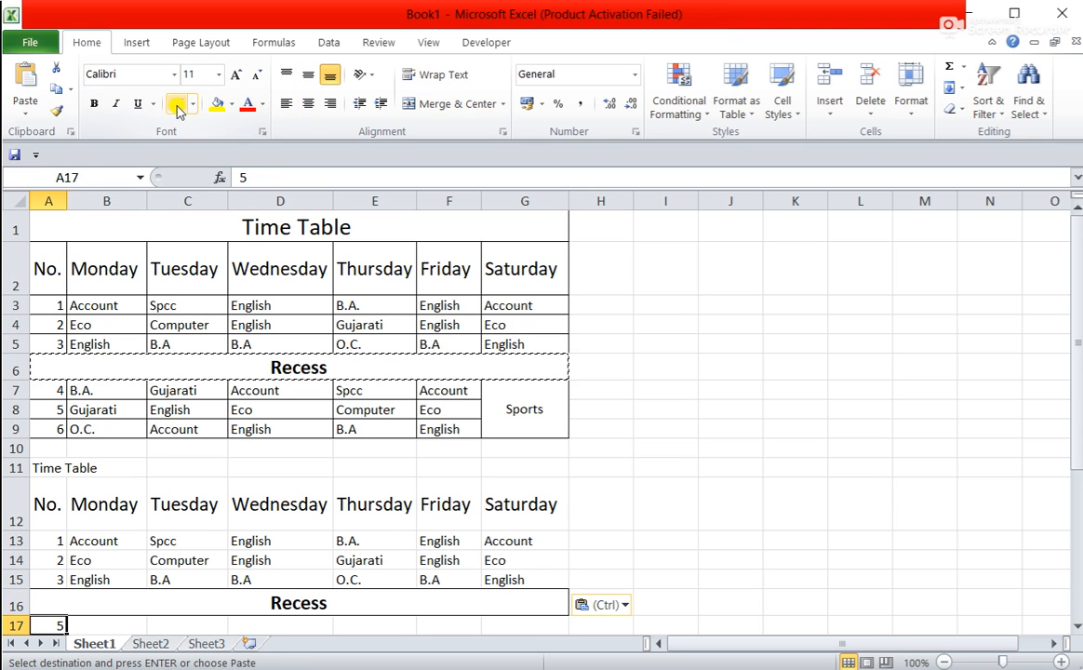
key("Escape")
left_click(419, 106)
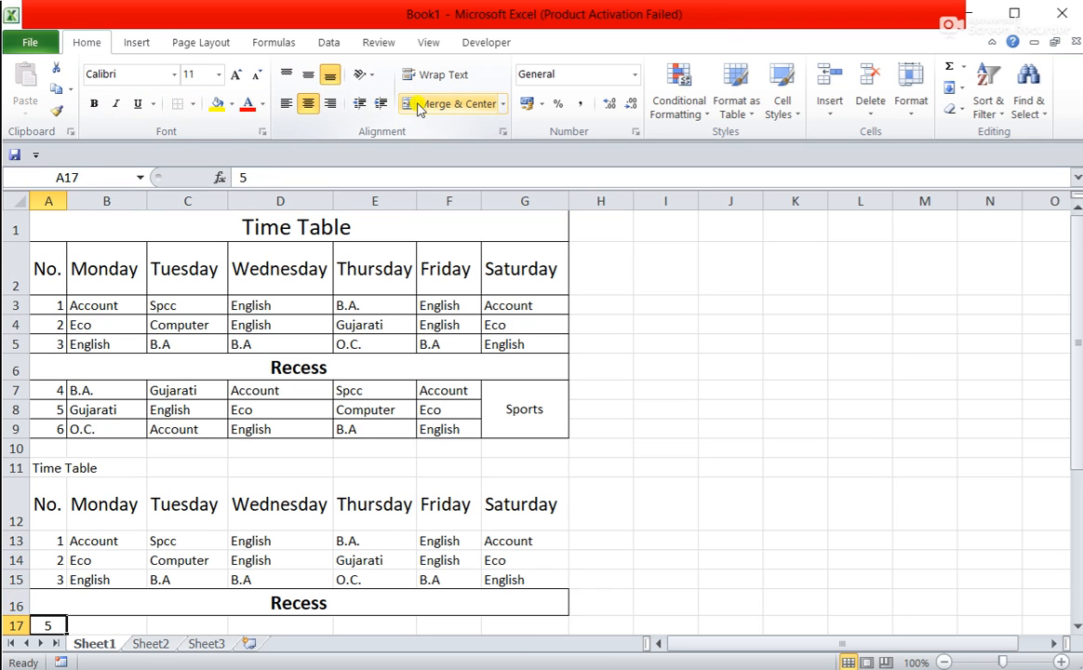
left_click(118, 623)
left_click(125, 603)
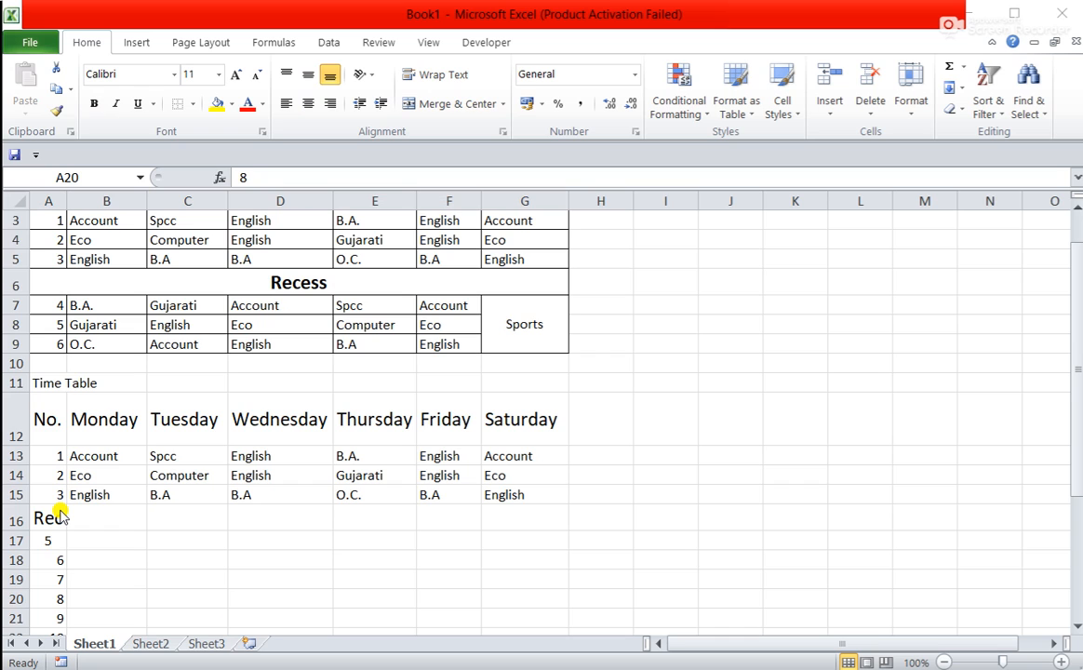
Enter 4 in cell A17 and autofill the incrementing number series down to 6 in A19.
left_click(43, 540)
type("4")
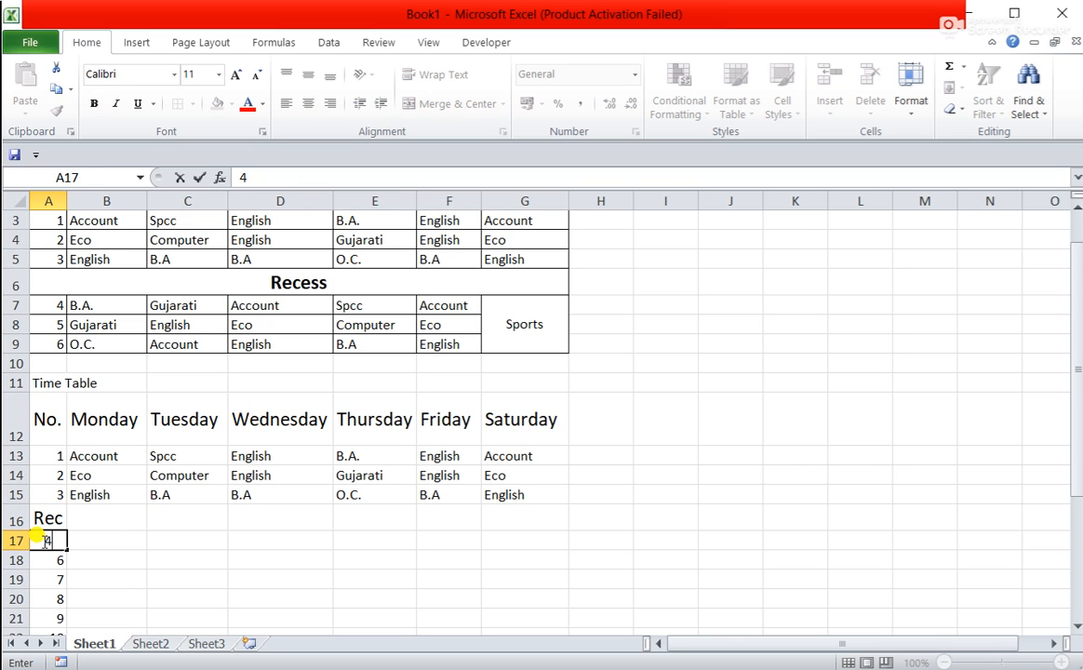
left_click_drag(70, 549, 68, 582)
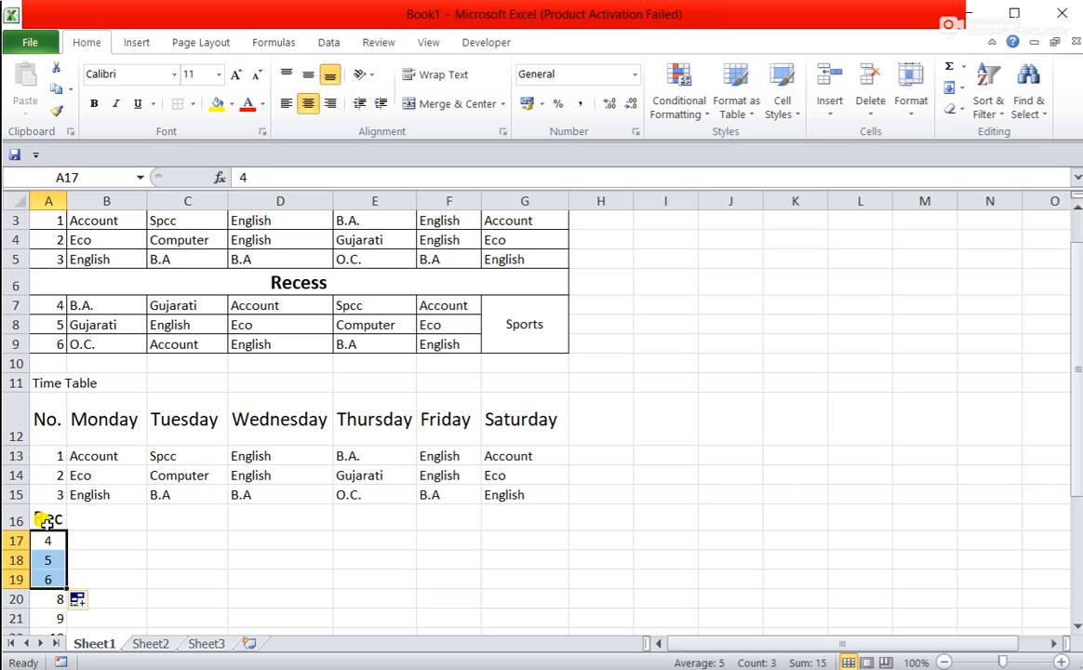
left_click(74, 553)
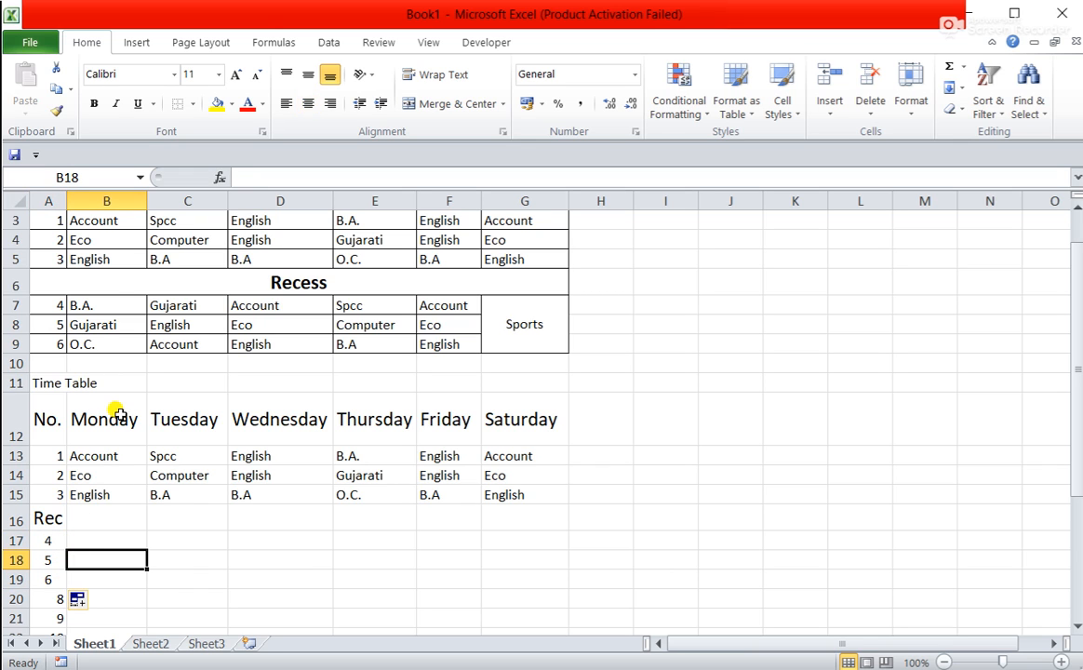
Copy the subjects in B7:G9 to B17:G19, then clear the pasted block's borders and unmerge its Sports cell.
left_click_drag(103, 305, 477, 323)
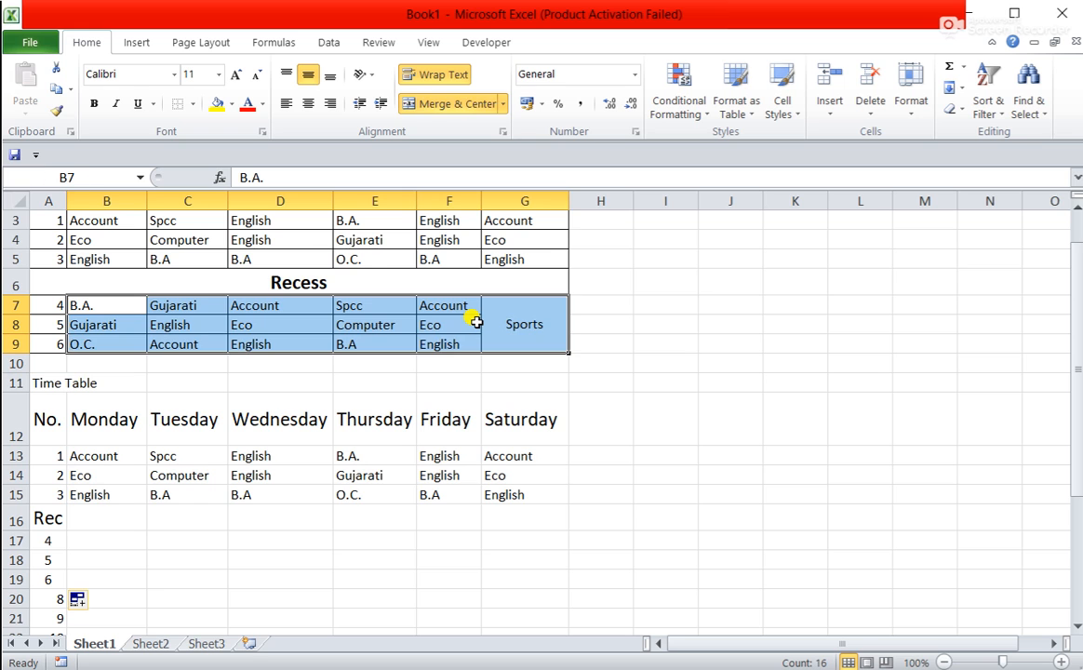
key("ctrl+c")
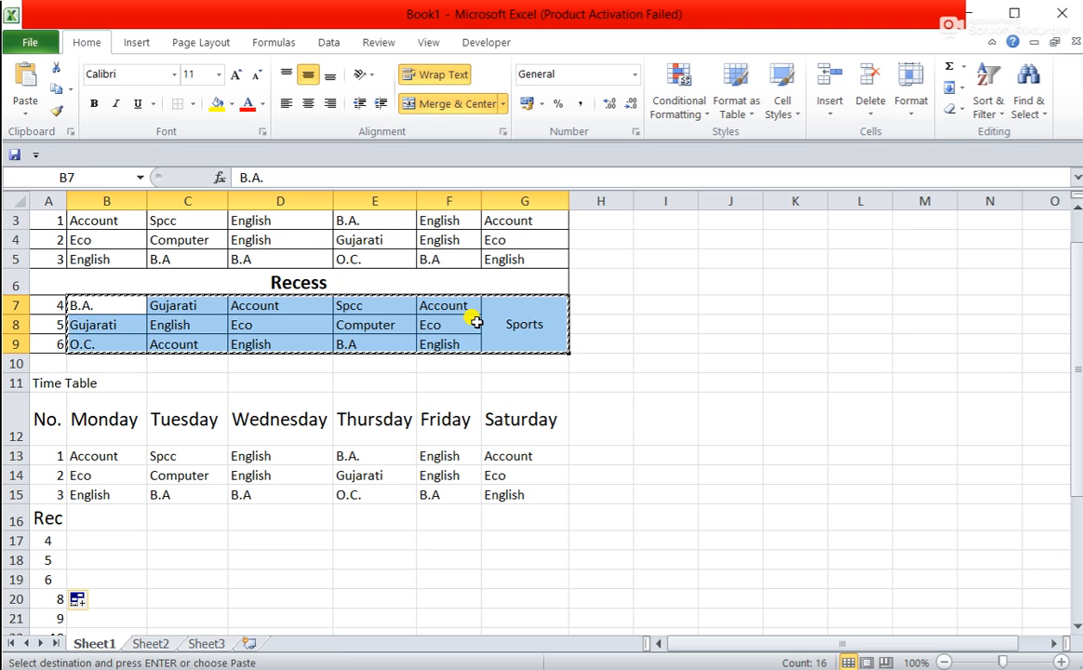
left_click(97, 538)
key("ctrl+v")
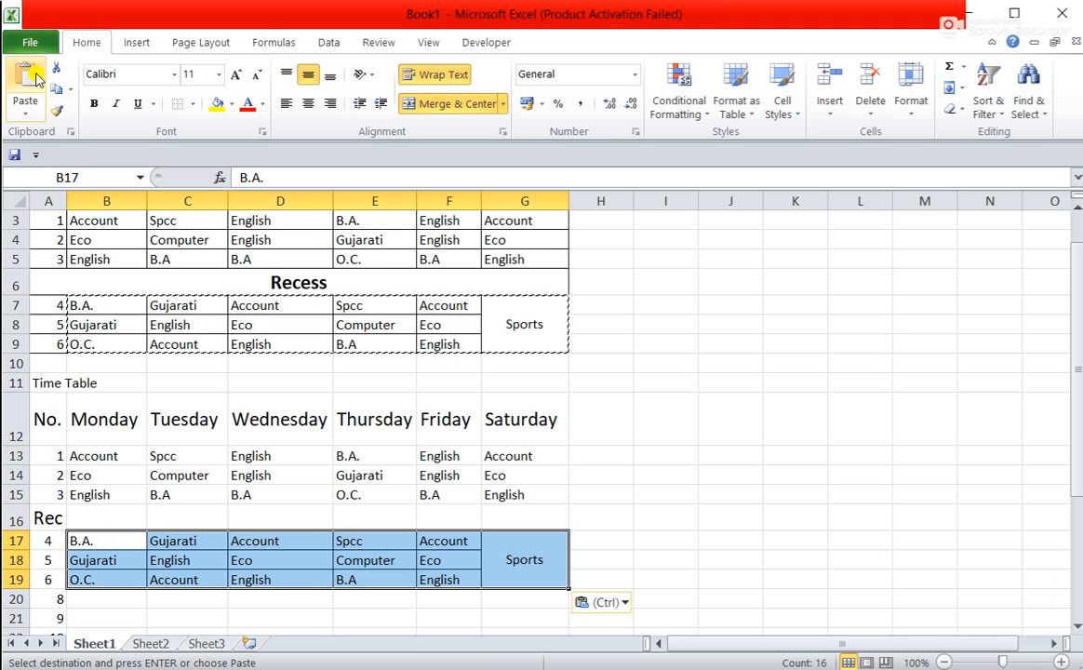
left_click(170, 110)
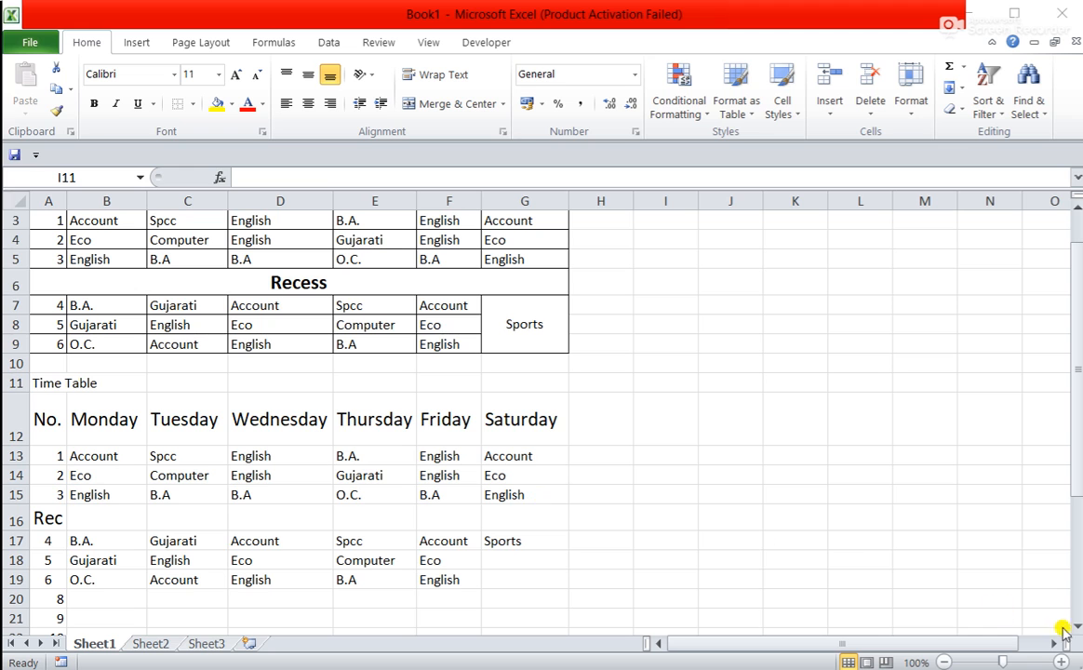
Merge and center the copied Time Table title across A11:G11.
scroll(1073, 628, "down", 2)
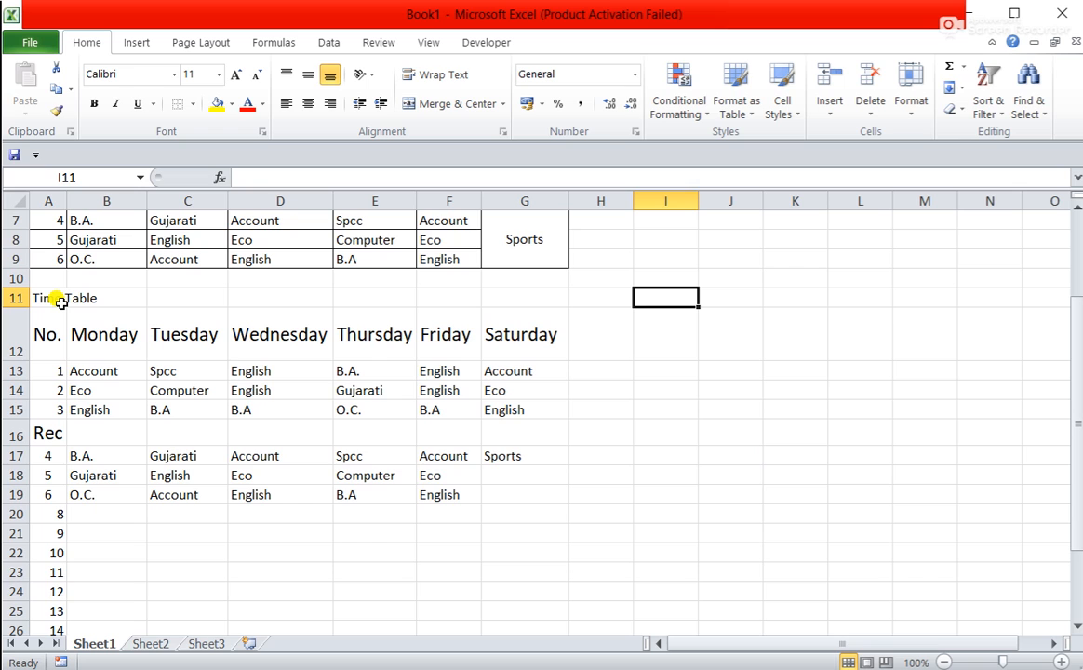
left_click(58, 299)
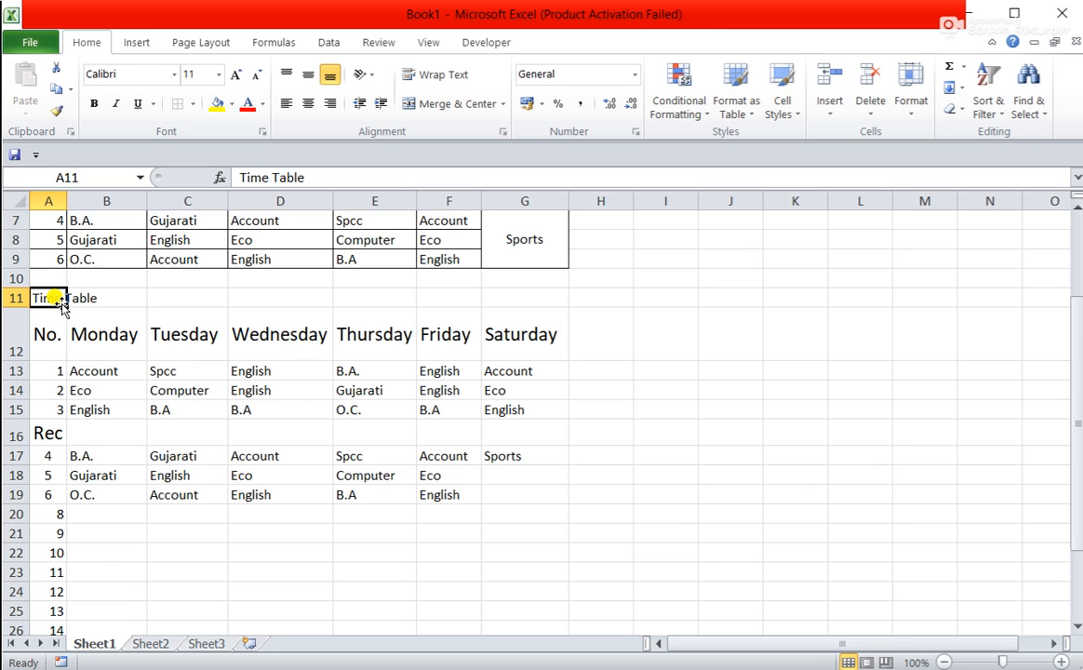
left_click_drag(59, 302, 91, 309)
key("ctrl+z")
key("shift+Right")
key("shift+Right")
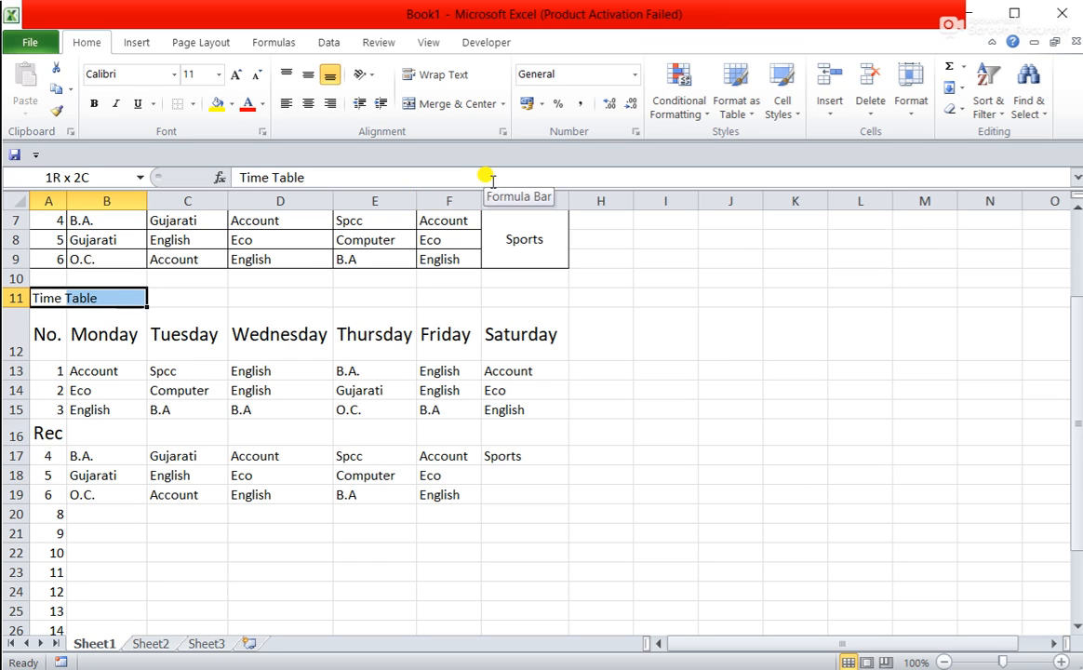
key("shift+Right")
key("shift+Right")
key("shift+Right")
key("shift+Right")
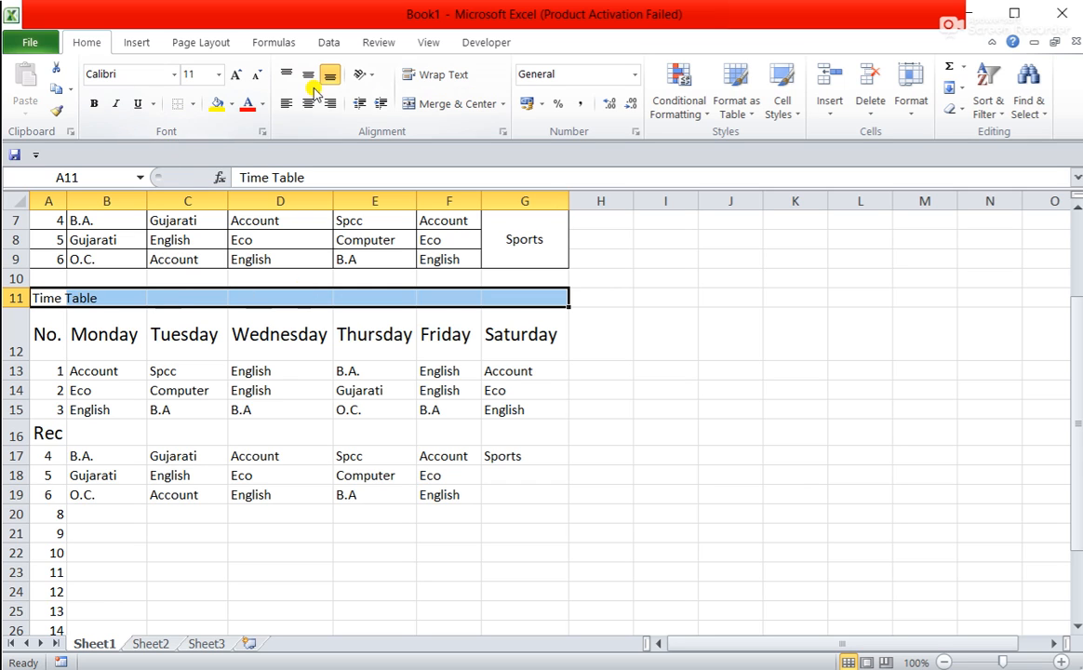
left_click(454, 105)
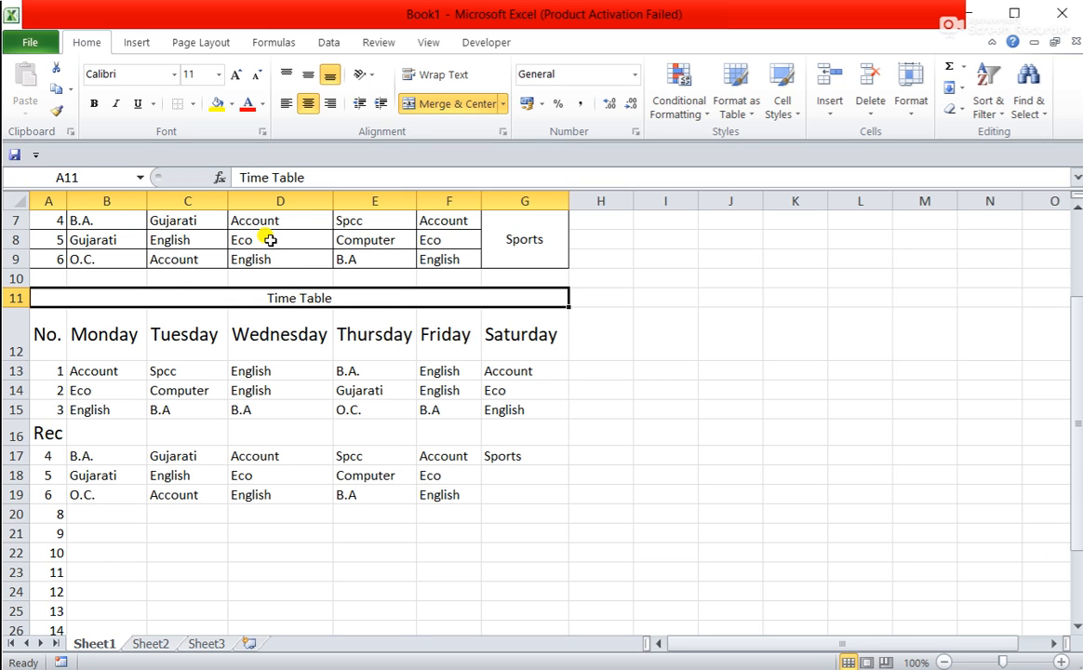
Set the title in row 11 to font size 18 and the Abraham font.
left_click(236, 76)
left_click(236, 76)
left_click(237, 76)
left_click(237, 77)
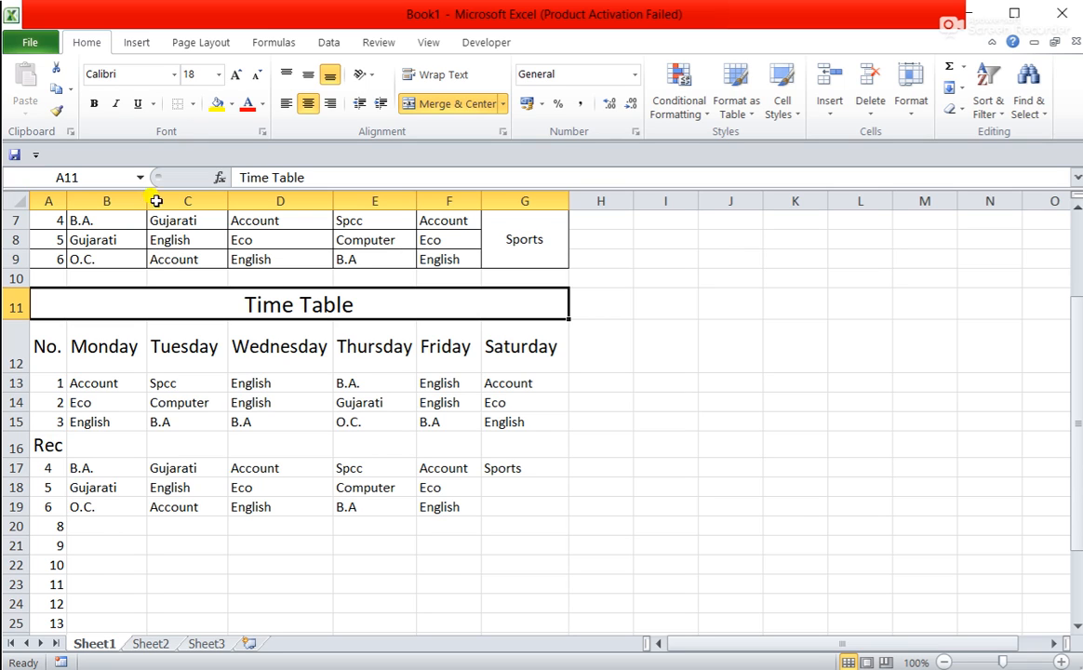
left_click(174, 75)
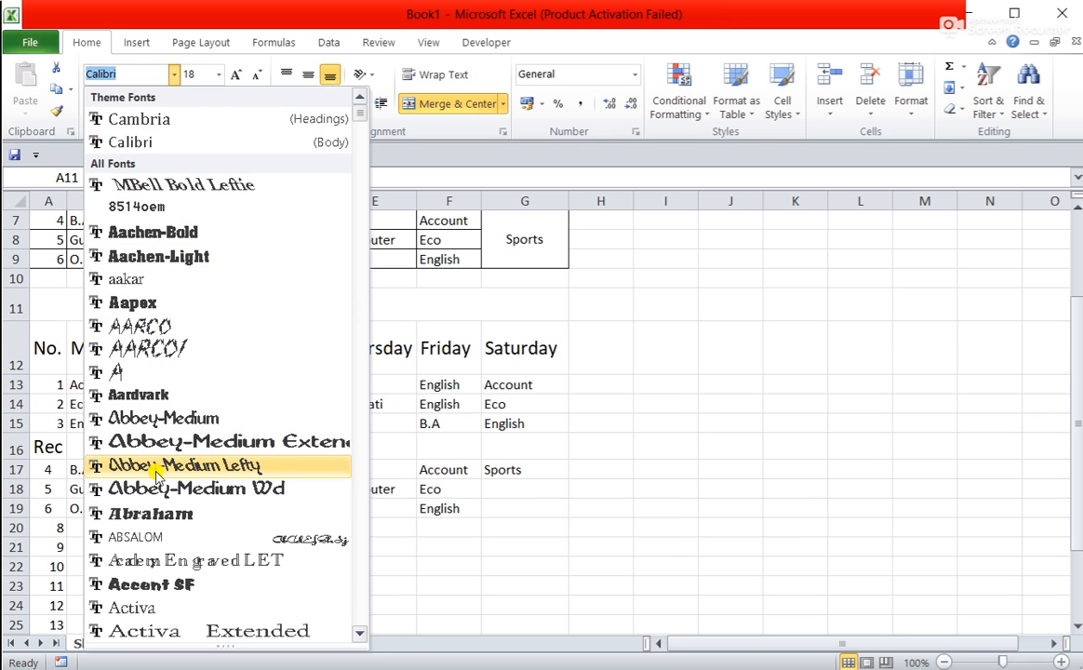
left_click(147, 510)
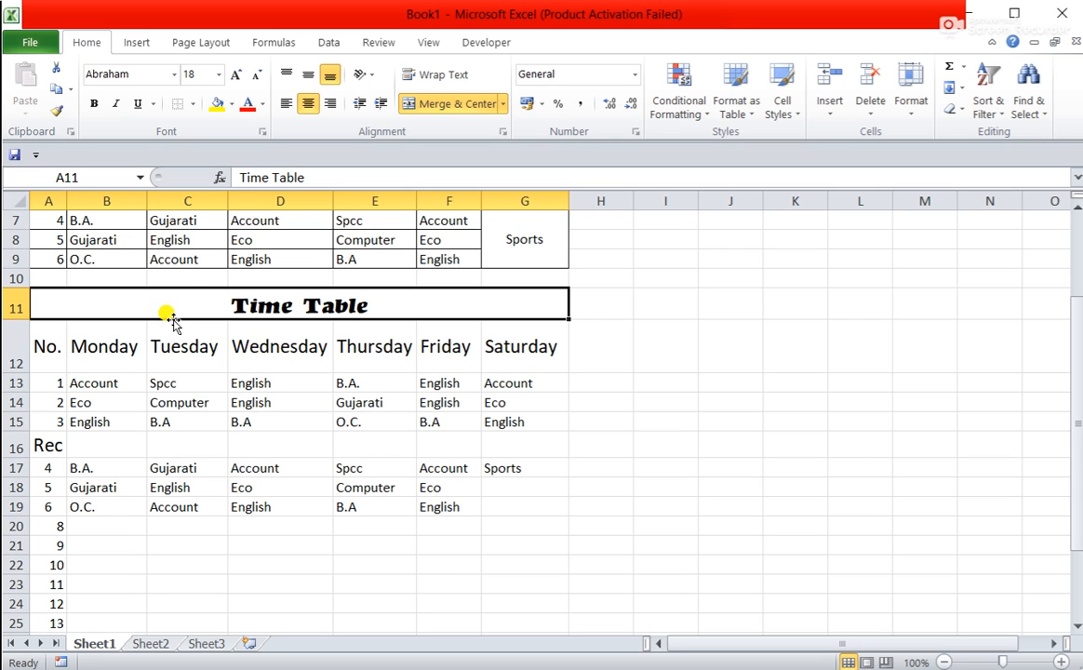
Make the Time Table title in row 11 bold, italic and underlined.
left_click(95, 110)
left_click(115, 105)
left_click(142, 114)
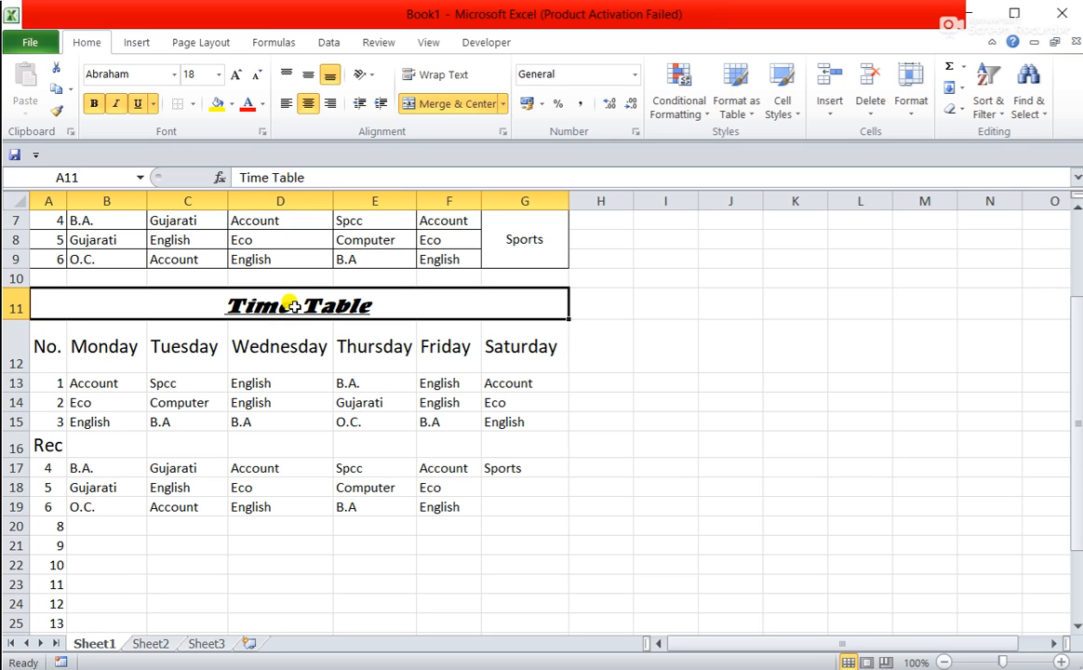
left_click(62, 334)
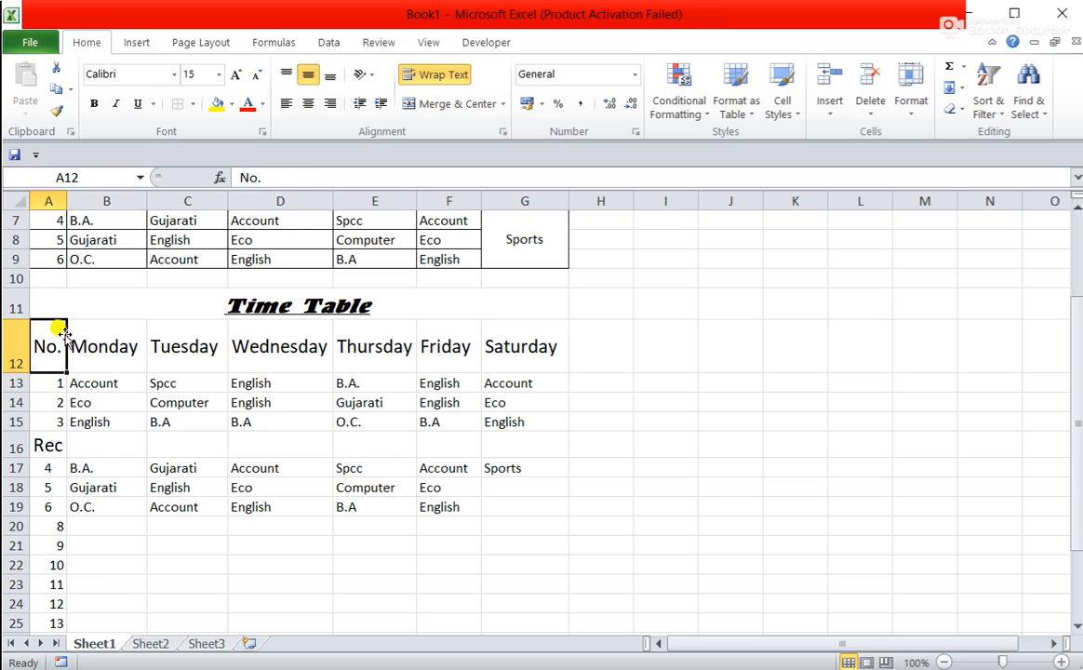
left_click(61, 304)
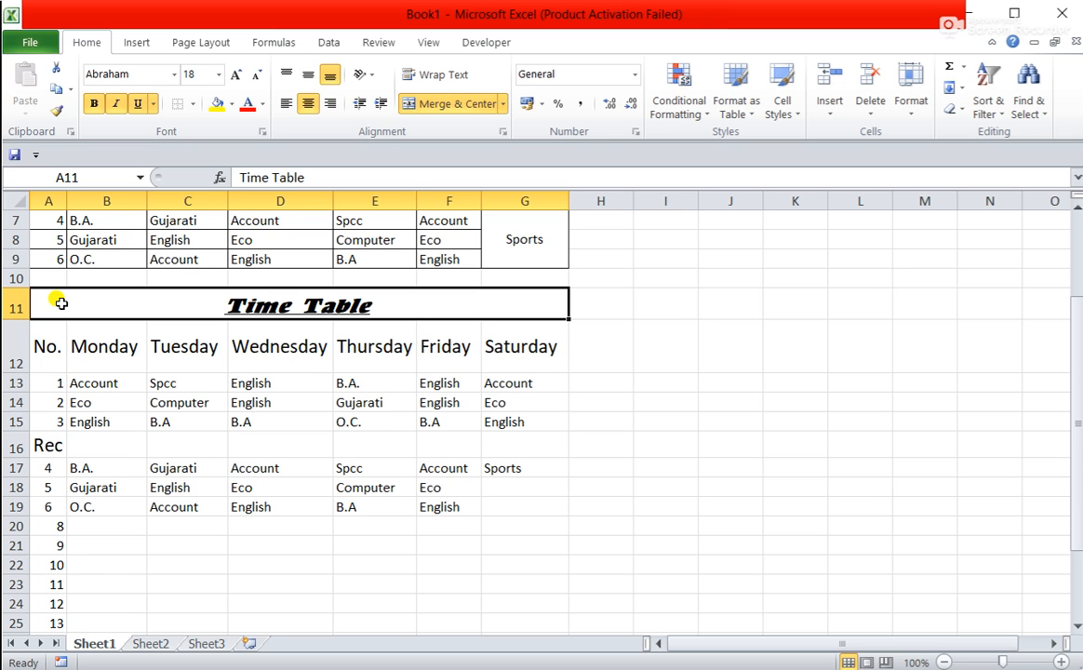
key("shift+Down")
key("shift+Down")
key("shift+Down")
key("shift+Down")
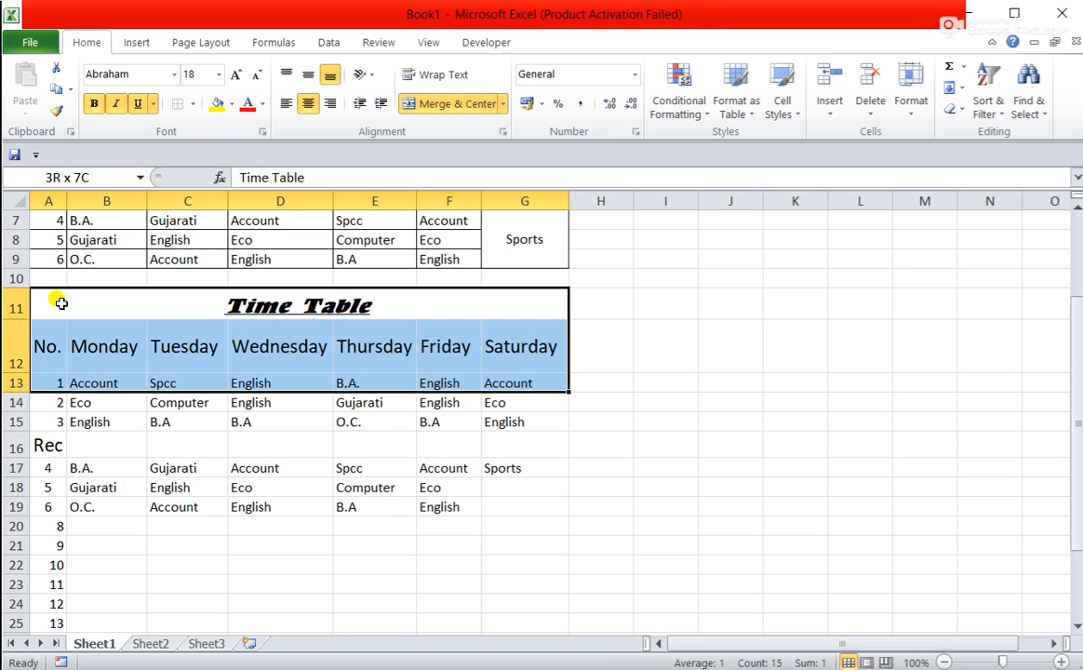
key("shift+Down")
key("shift+Down")
key("shift+Down")
key("shift+Down")
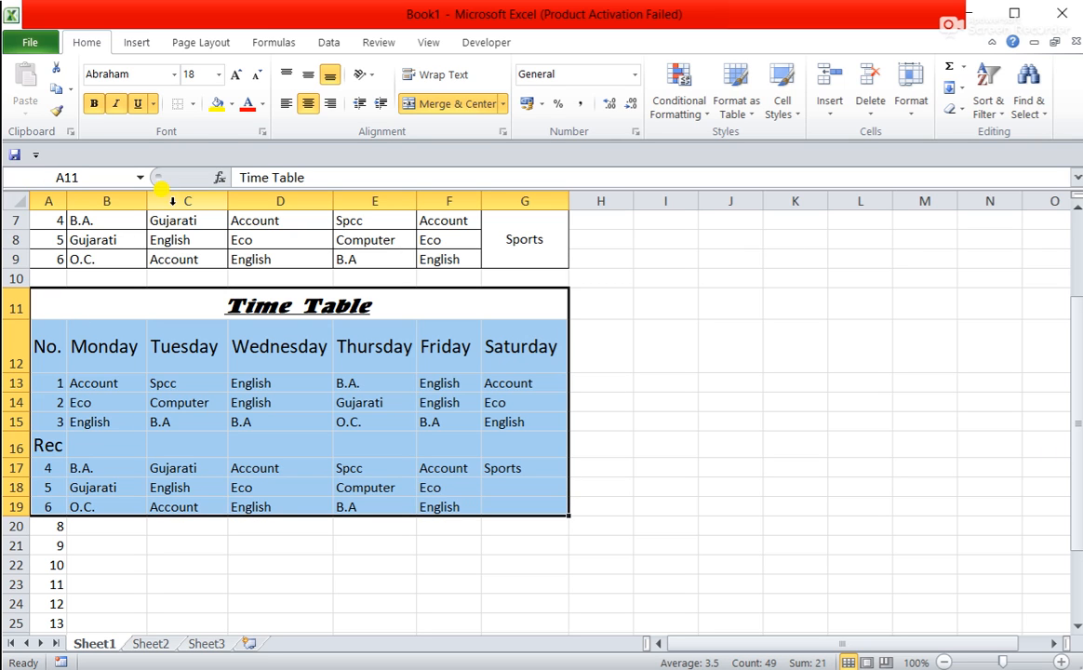
left_click(138, 104)
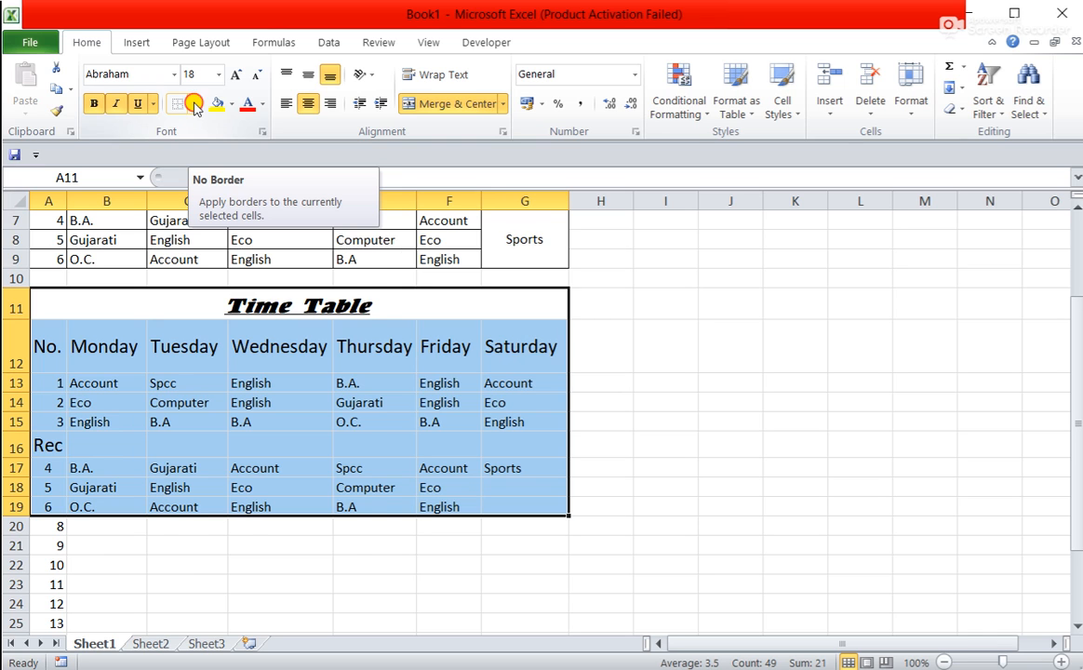
left_click(194, 106)
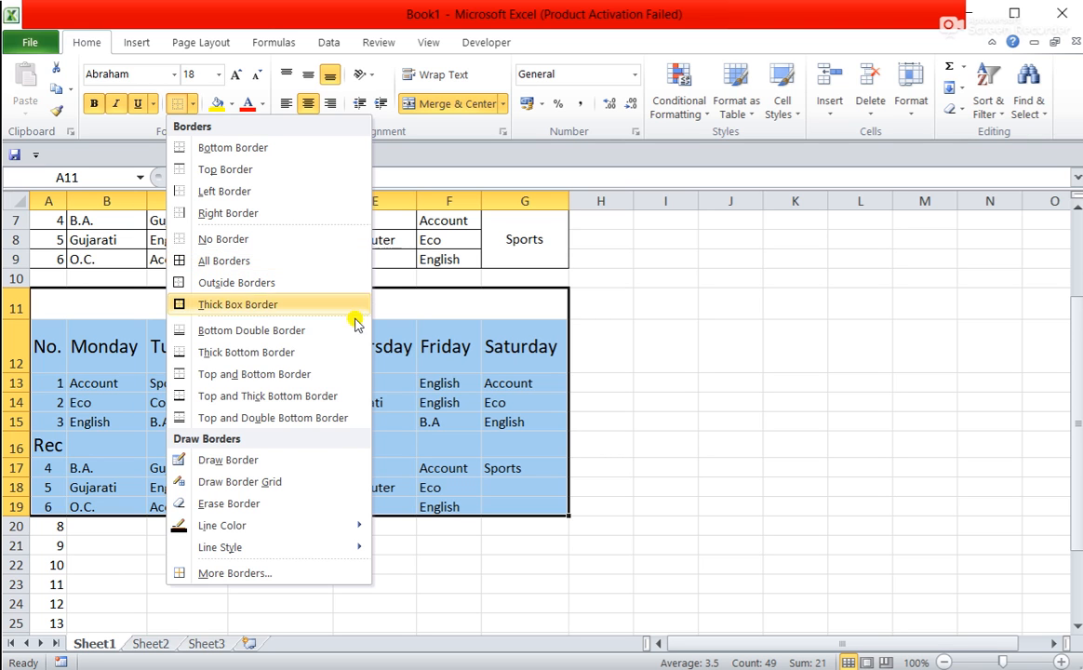
left_click(386, 337)
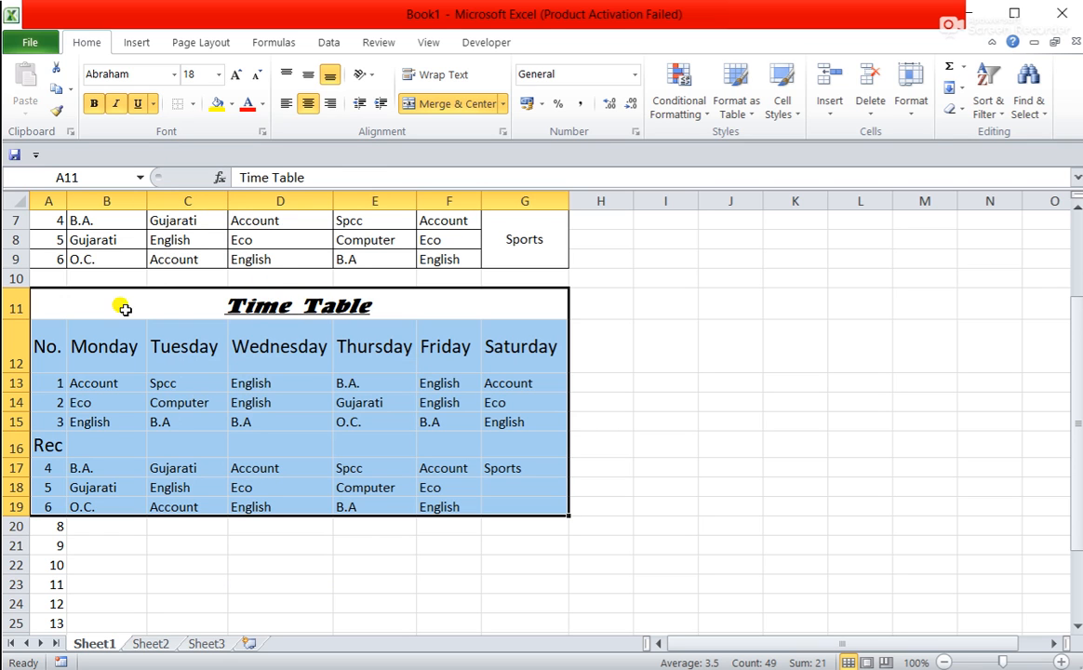
Apply All Borders and a Thick Box Border to the timetable range A12:G19.
left_click_drag(47, 330, 521, 506)
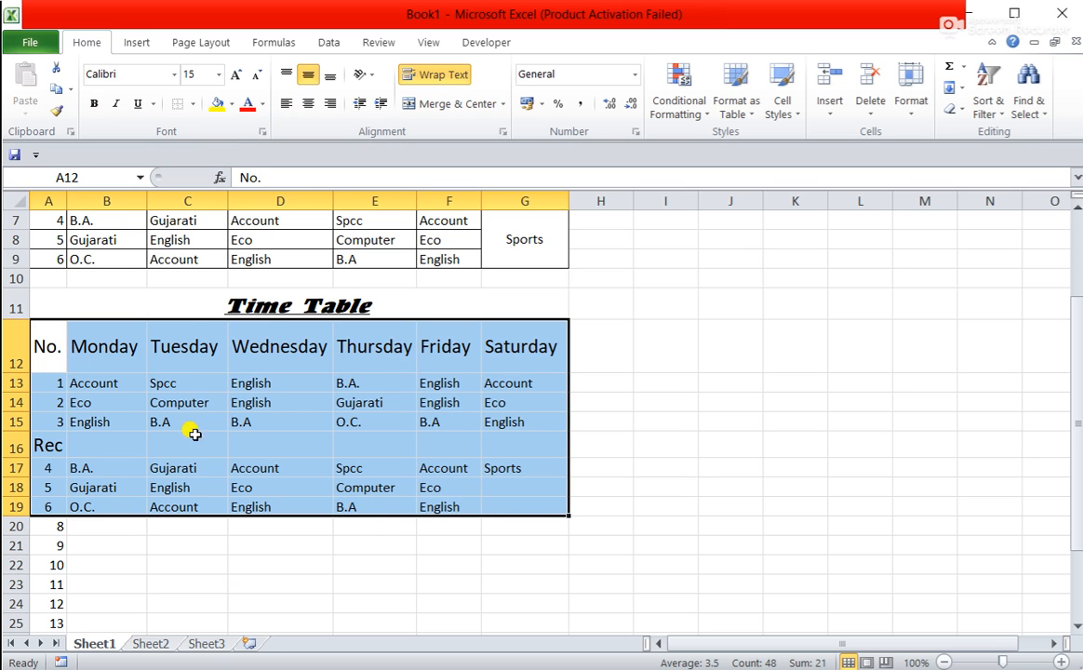
left_click(192, 107)
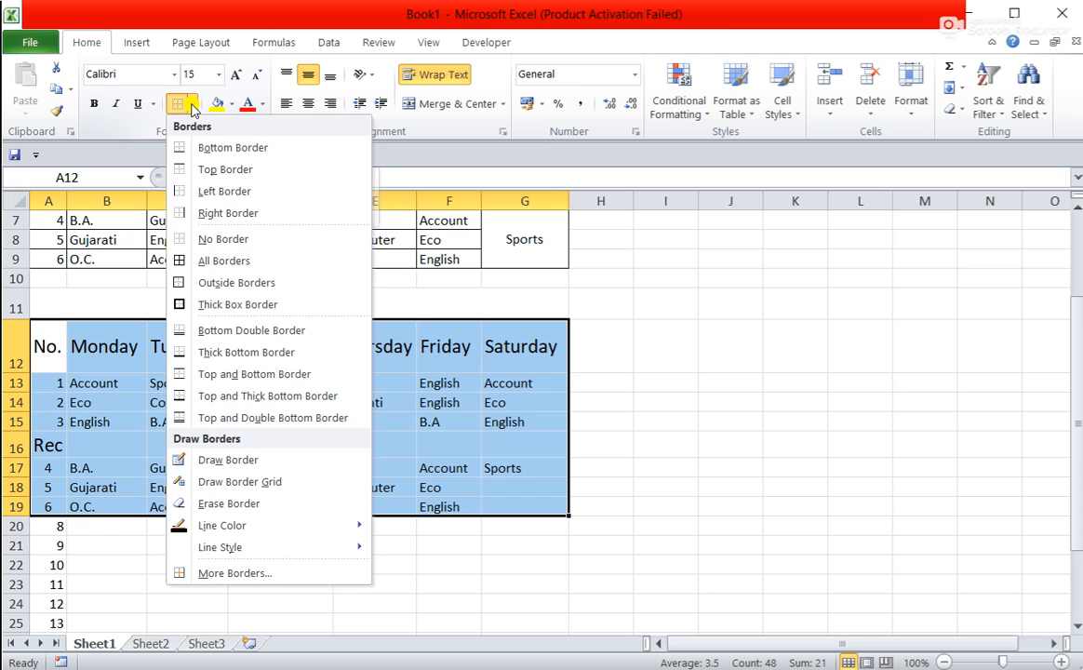
left_click(213, 264)
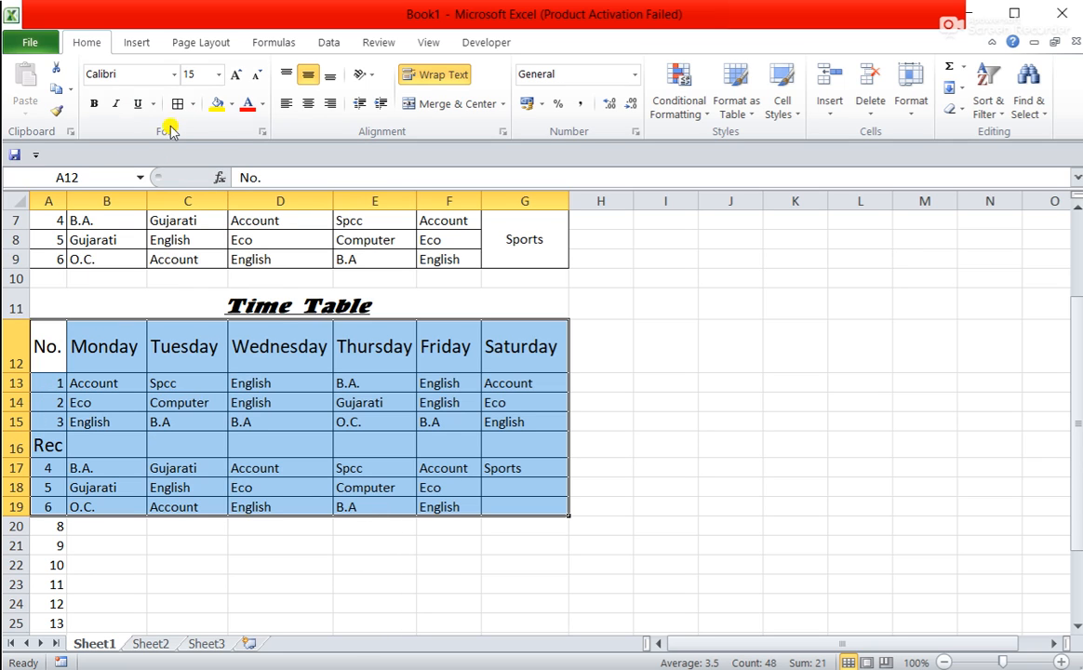
left_click(193, 104)
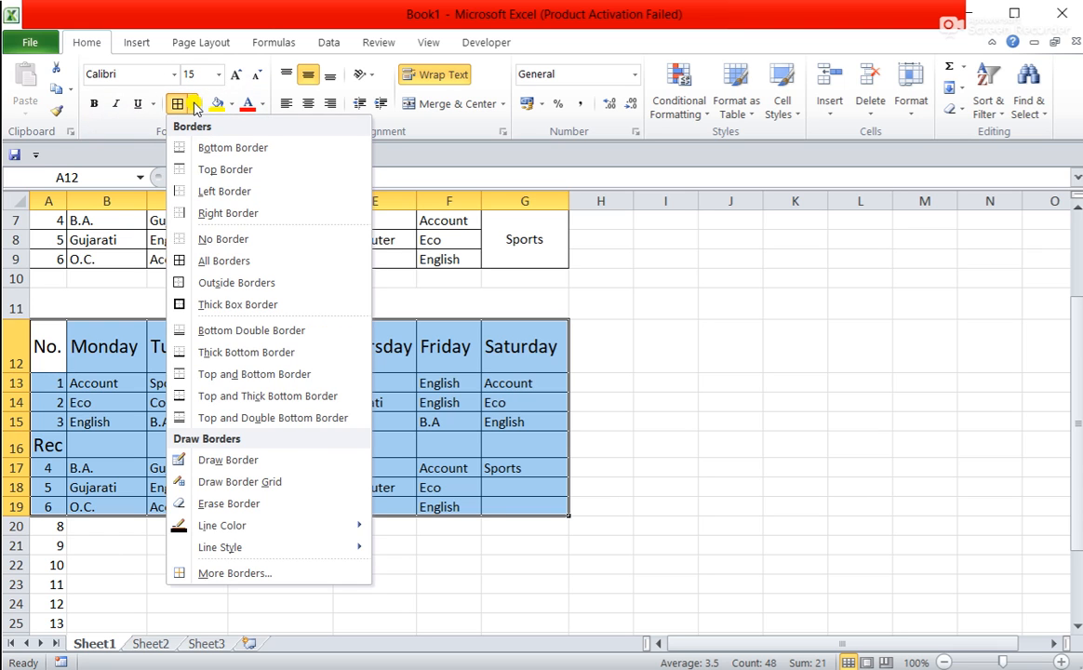
left_click(189, 308)
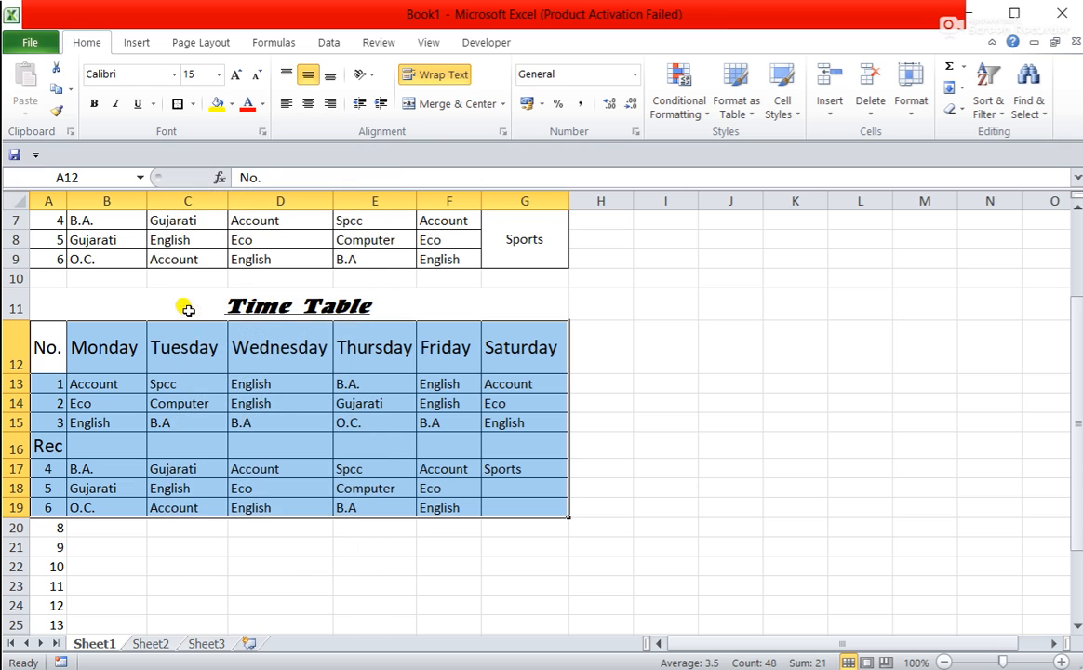
left_click(197, 304)
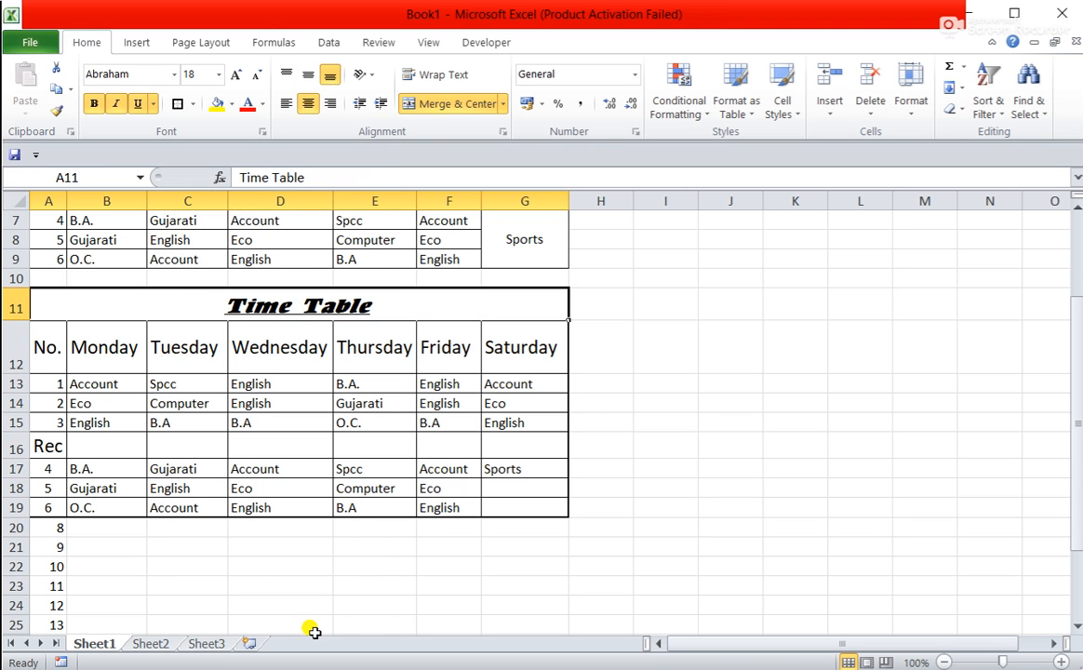
left_click(431, 540)
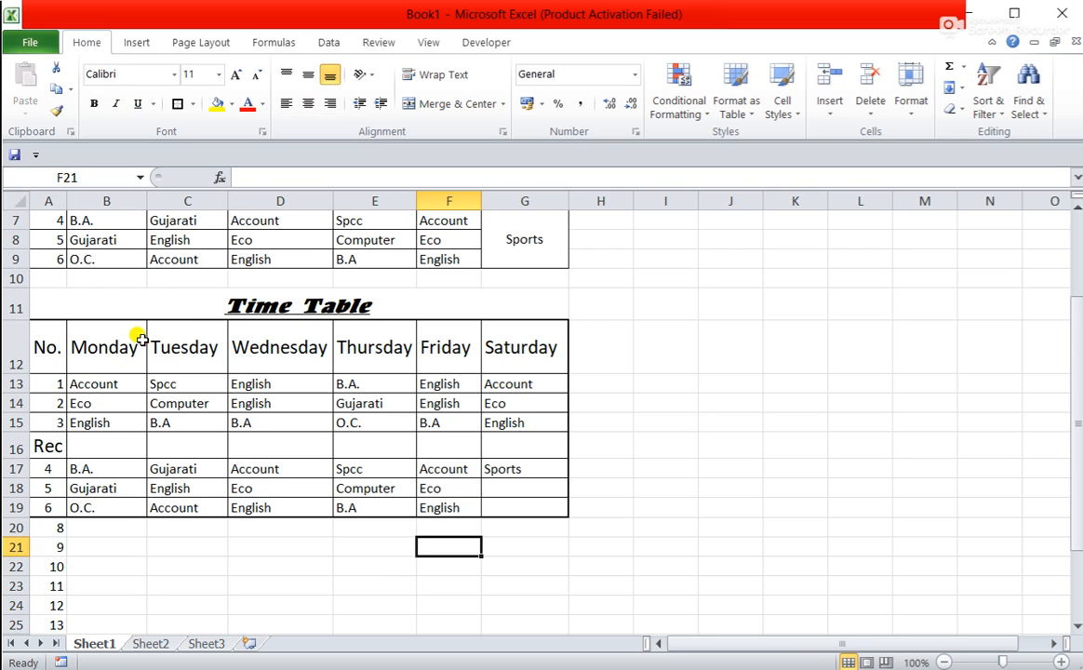
Merge and center the Recess text in row 16 across A16:G16.
left_click(53, 328)
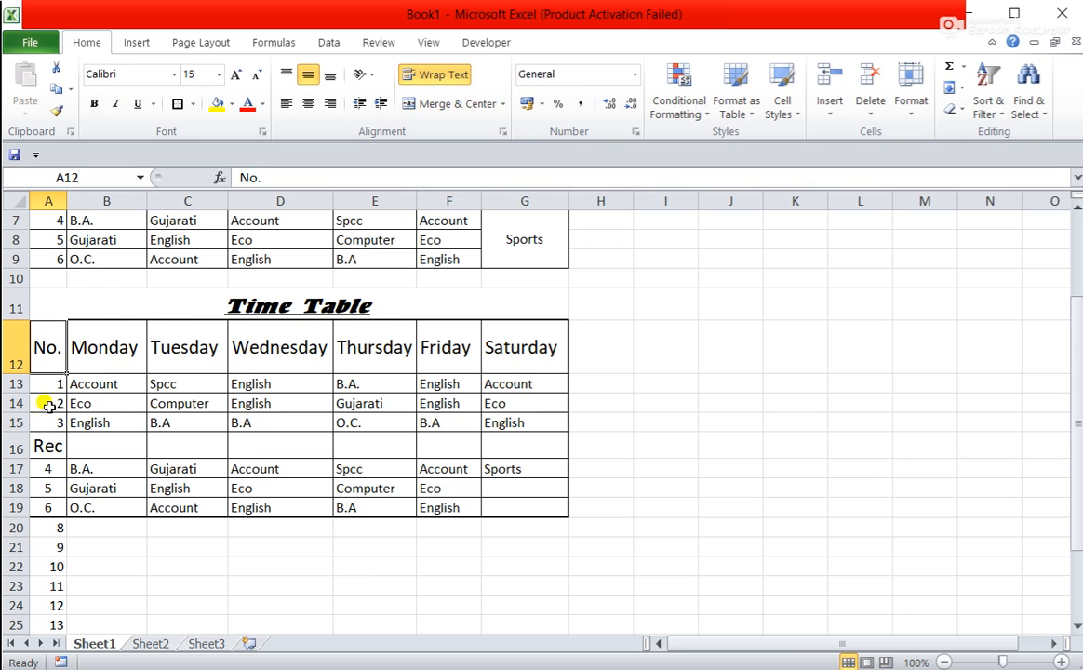
left_click(37, 452)
key("shift+Right")
key("shift+Right")
key("shift+Right")
key("shift+Right")
key("shift+Right")
key("shift+Right")
key("shift+Right")
key("shift+Right")
key("shift+Right")
key("shift+Right")
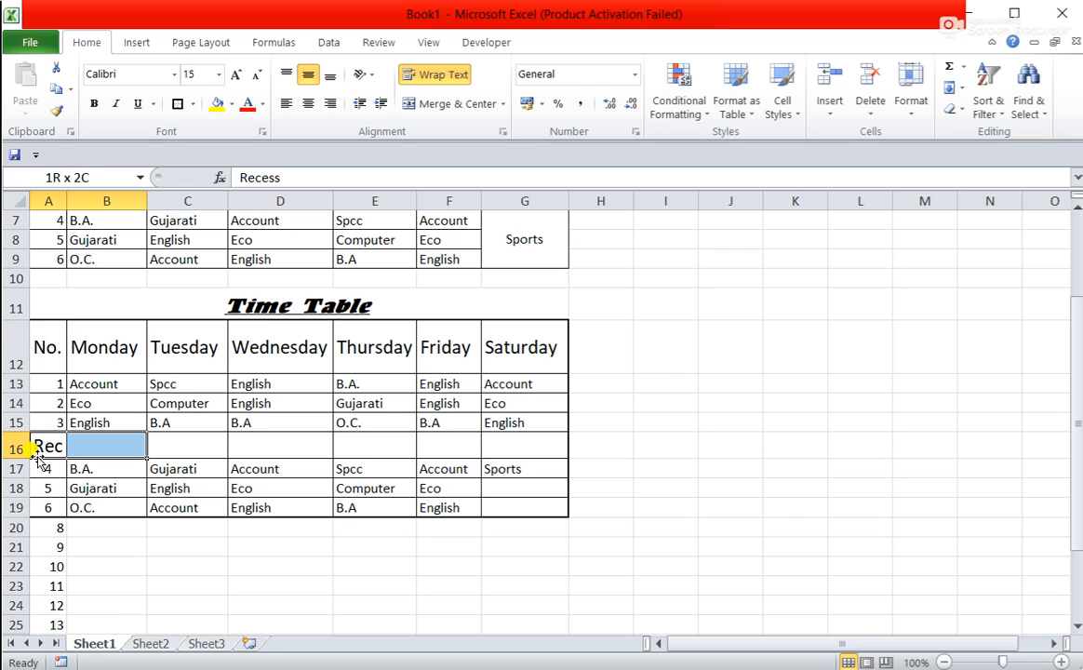
key("shift+Left")
key("shift+Left")
key("shift+Left")
key("shift+Left")
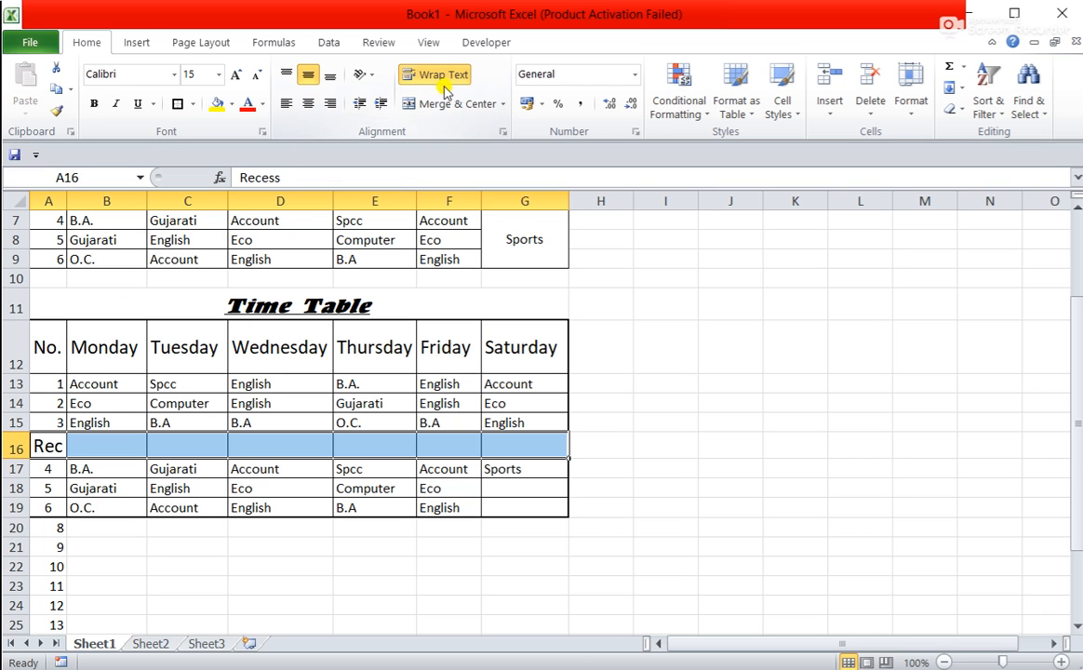
left_click(425, 107)
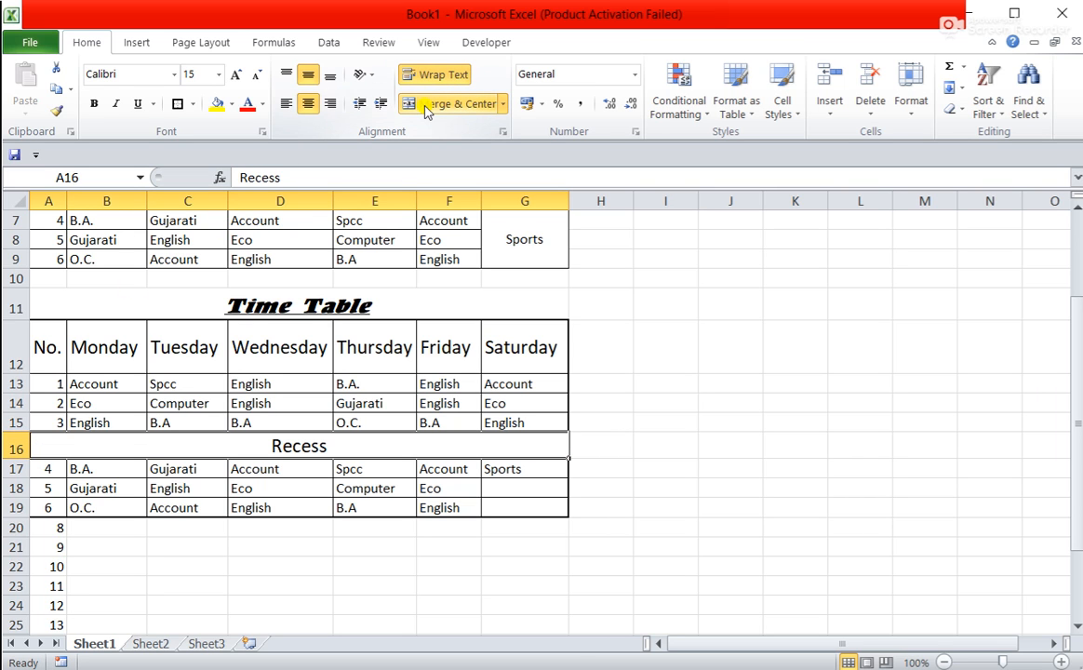
Merge and center the Sports entry in the Saturday column across G17:G19.
left_click_drag(513, 472, 521, 507)
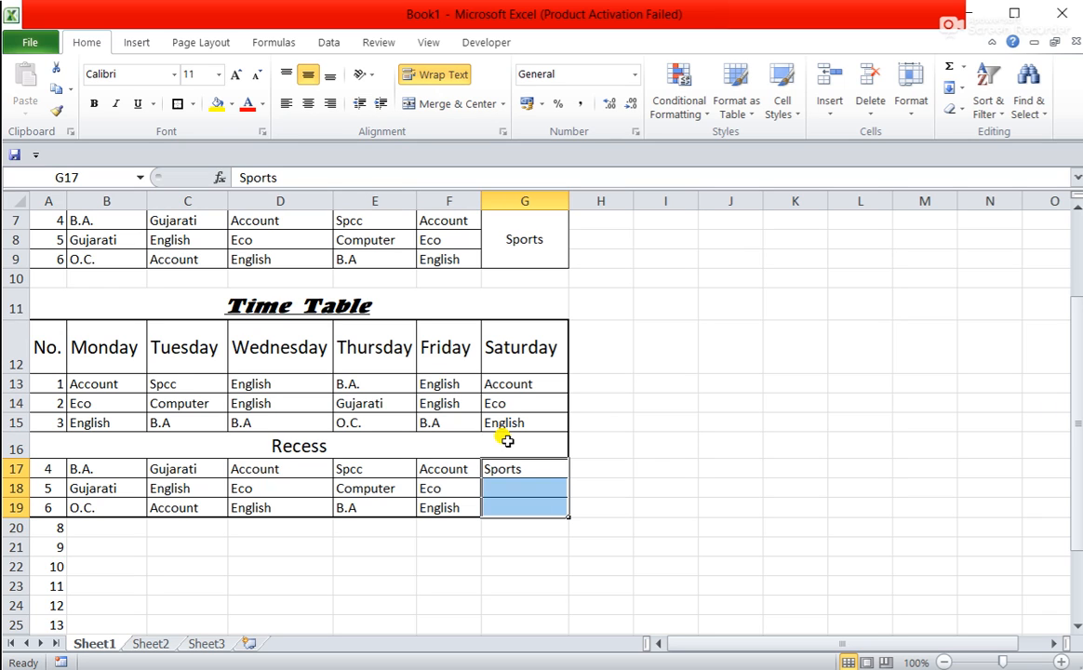
left_click(444, 112)
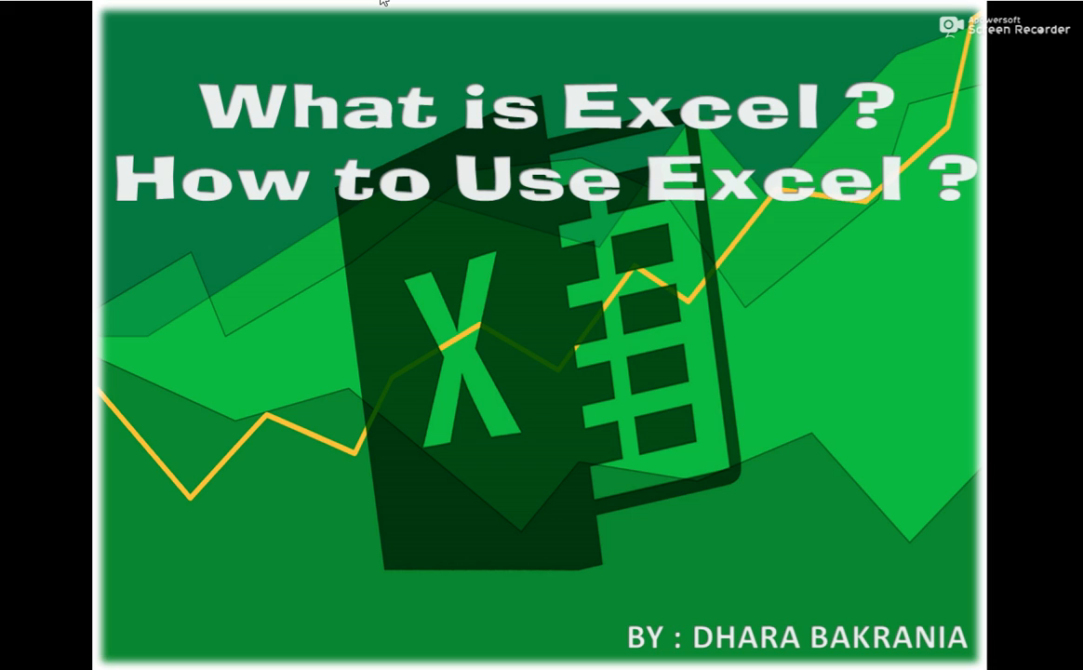
left_click(509, 298)
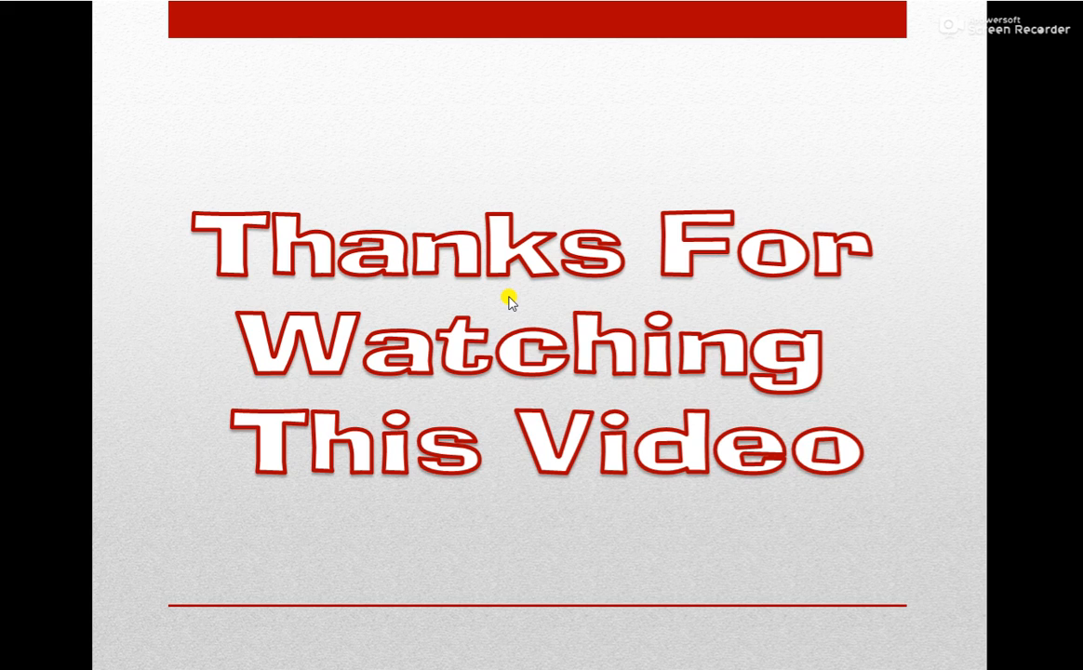